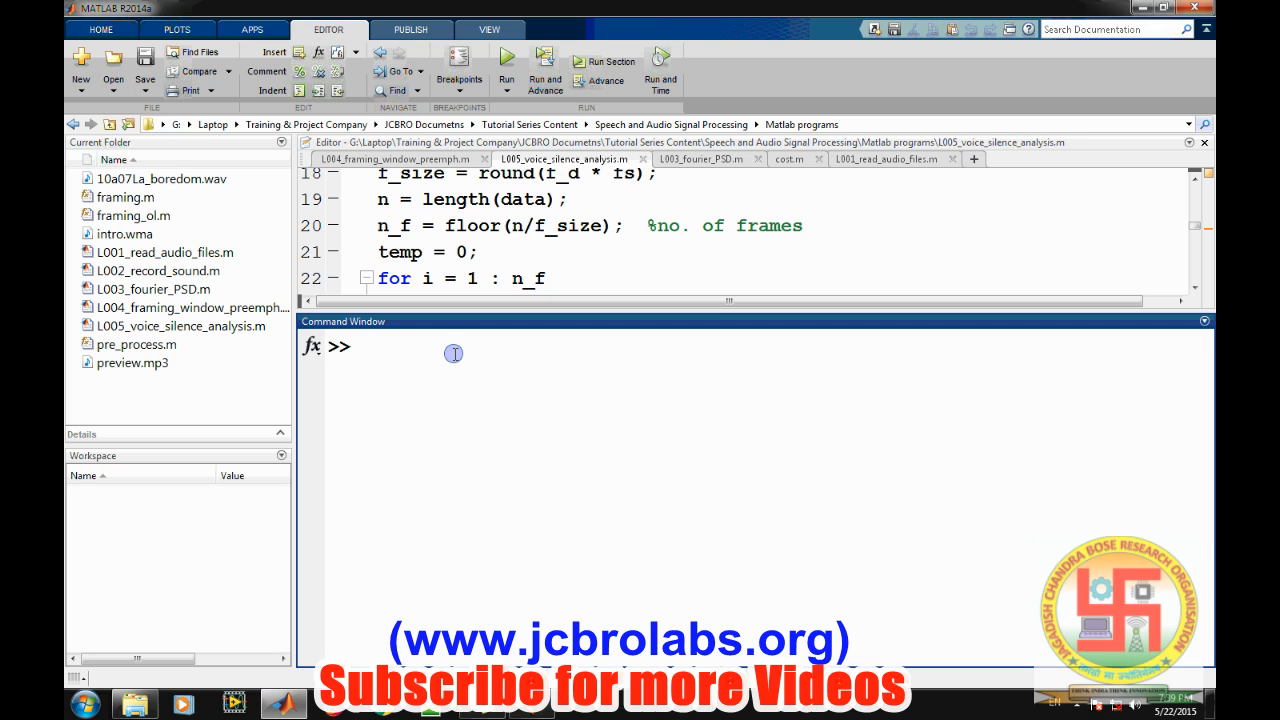
pyautogui.write('[data')
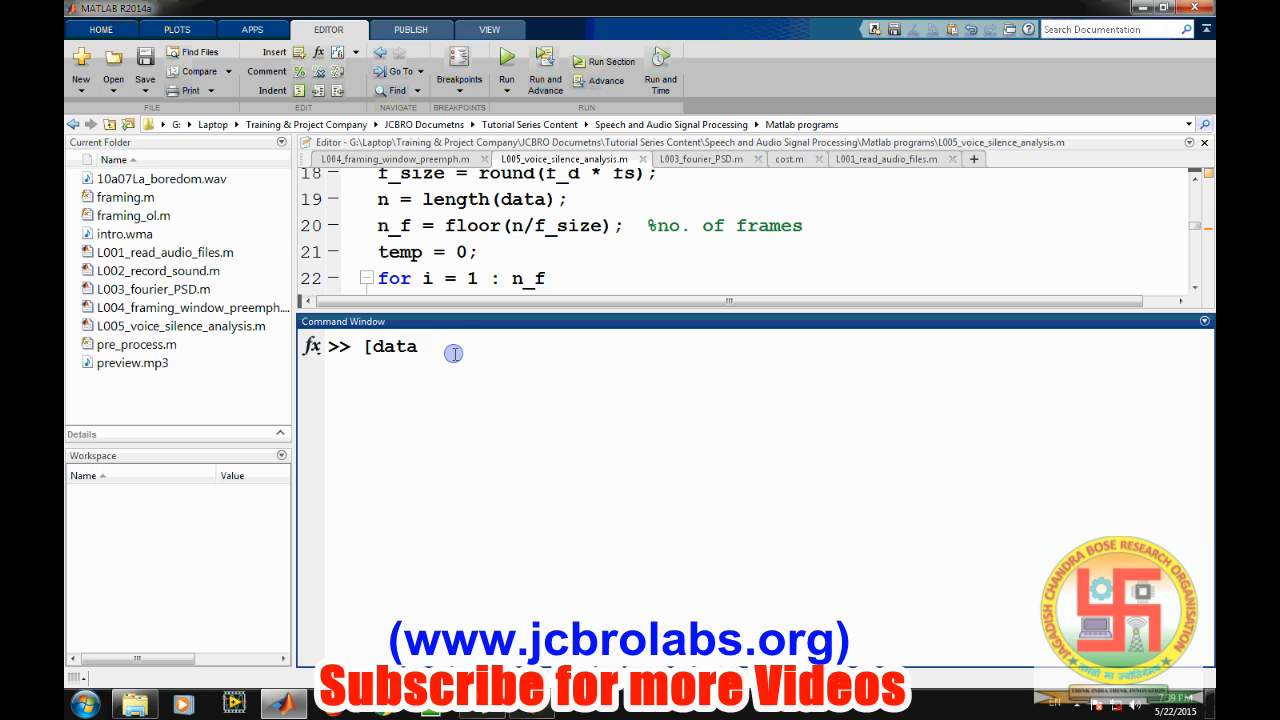
pyautogui.write(', fs]')
pyautogui.write(' = wave')
pyautogui.write('rea')
# Run [data, fs] = wavread('10a07La_boredom') with the file name copied from the Current Folder
pyautogui.press('BackSpace')
pyautogui.press('BackSpace')
pyautogui.press('BackSpace')
pyautogui.press('BackSpace')
pyautogui.write('read(')
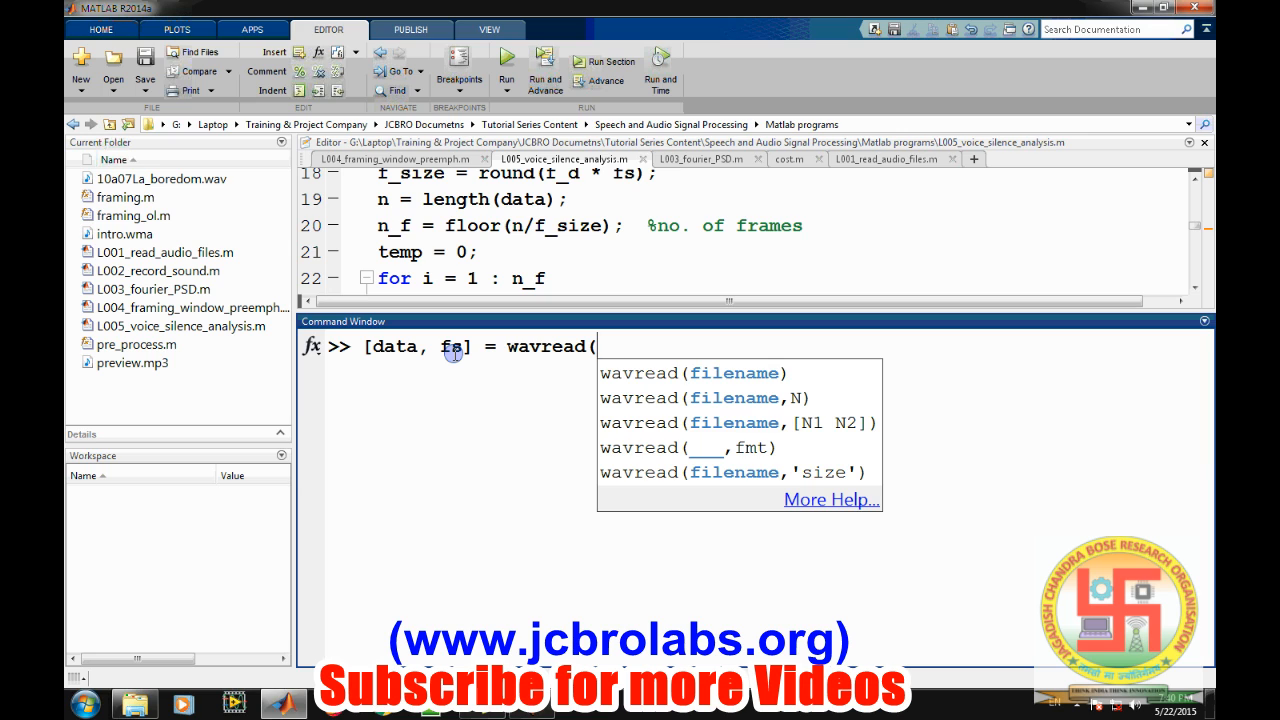
pyautogui.write("'")
pyautogui.click(146, 182)
pyautogui.click(146, 182)
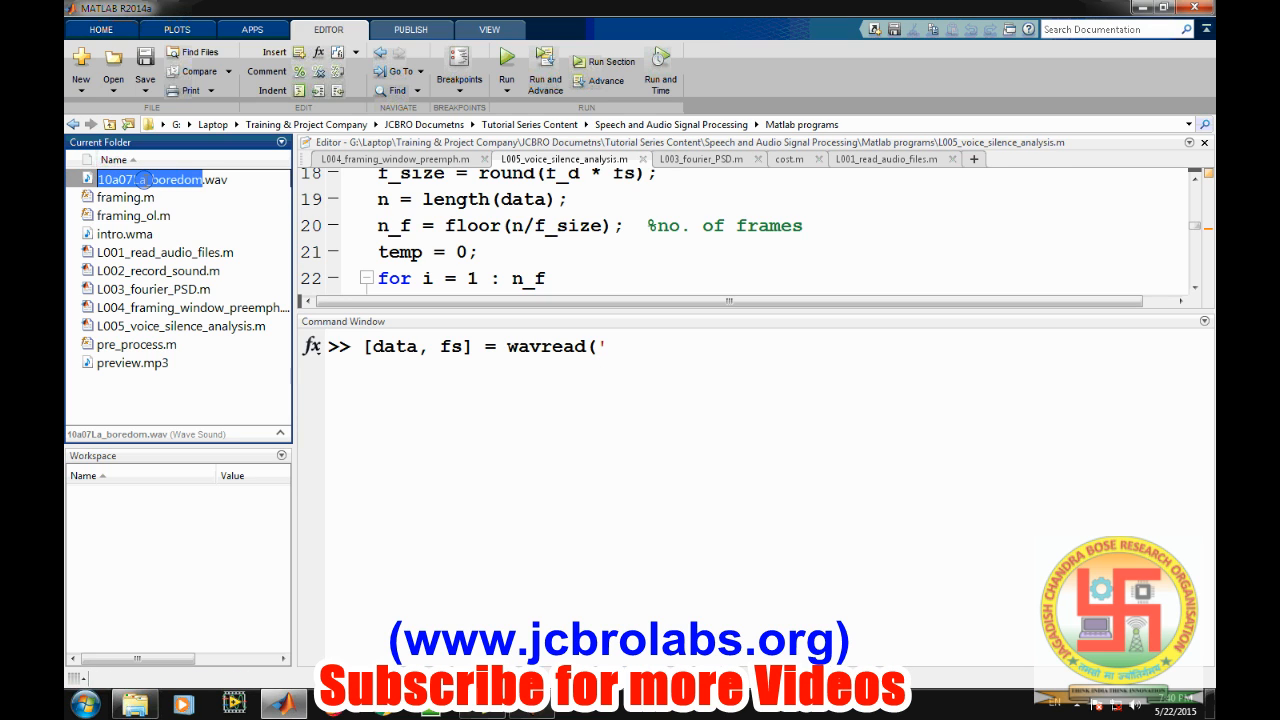
pyautogui.click(608, 340)
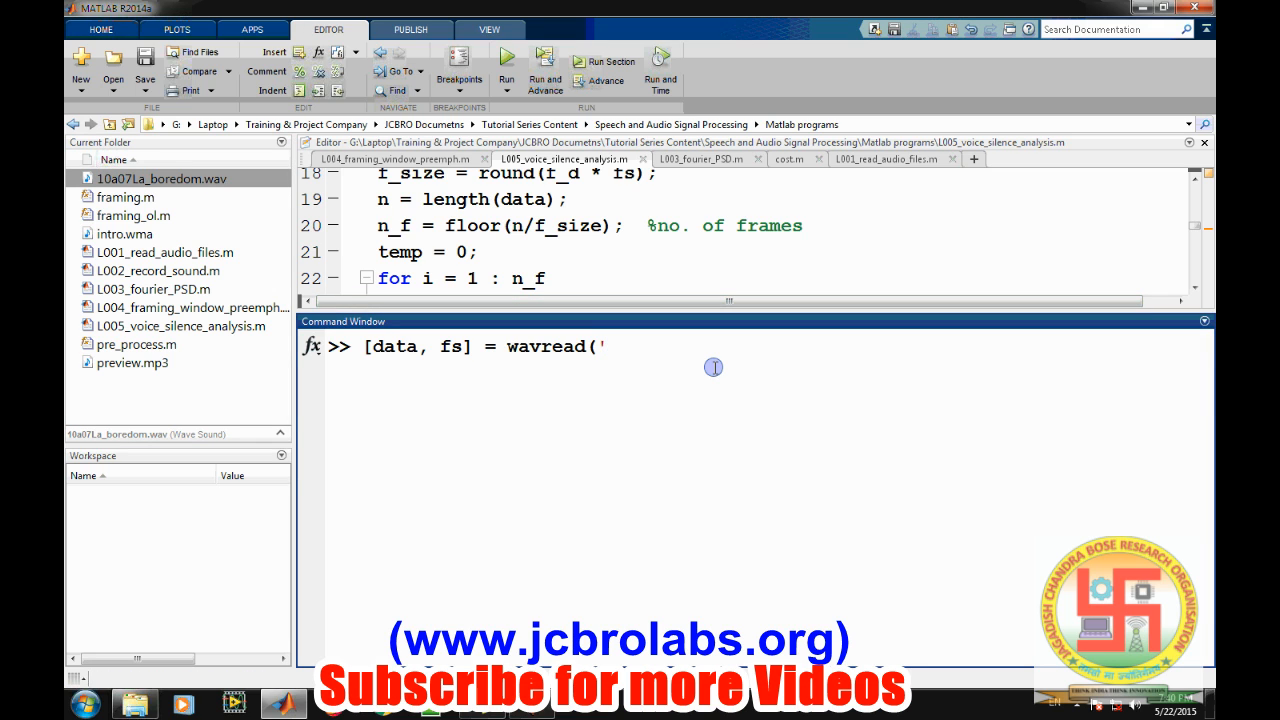
pyautogui.hotkey('ctrl', 'v')
pyautogui.write("'")
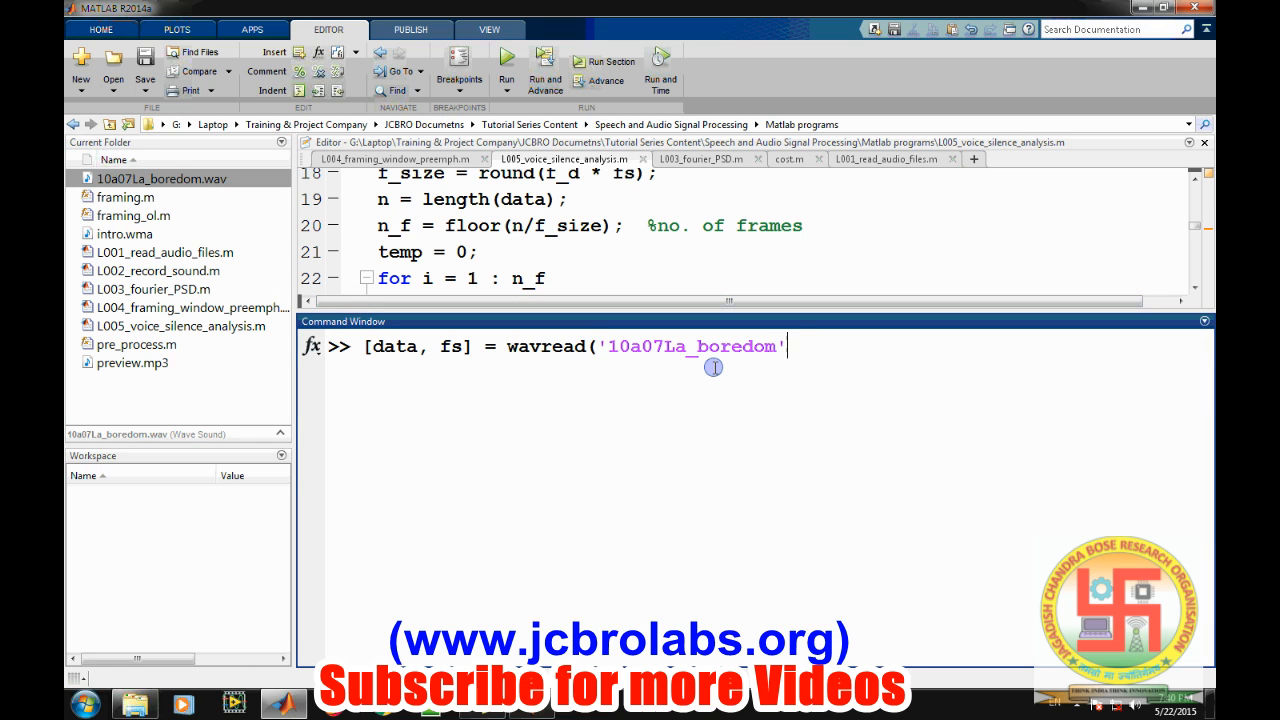
pyautogui.write(');')
pyautogui.press('Return')
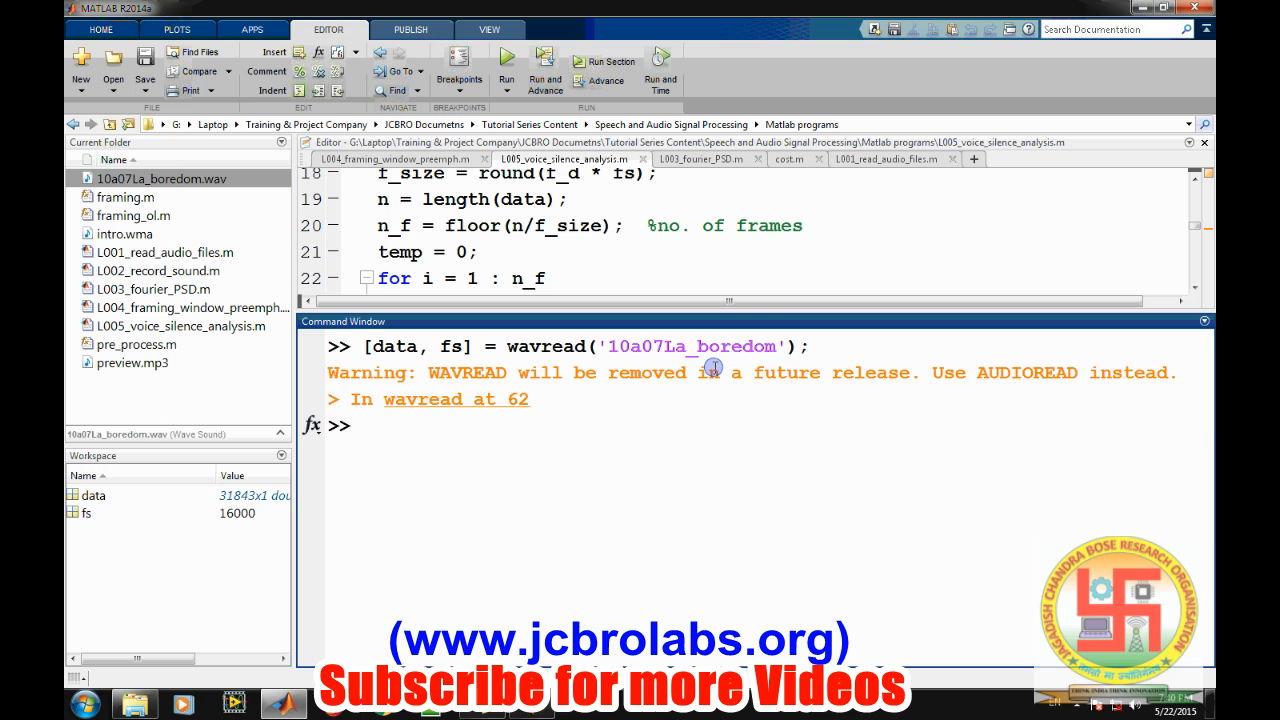
pyautogui.write('clc')
# Run clc and plot(data), view the waveform full-screen, then close Figure 1
pyautogui.press('Return')
pyautogui.write('pl')
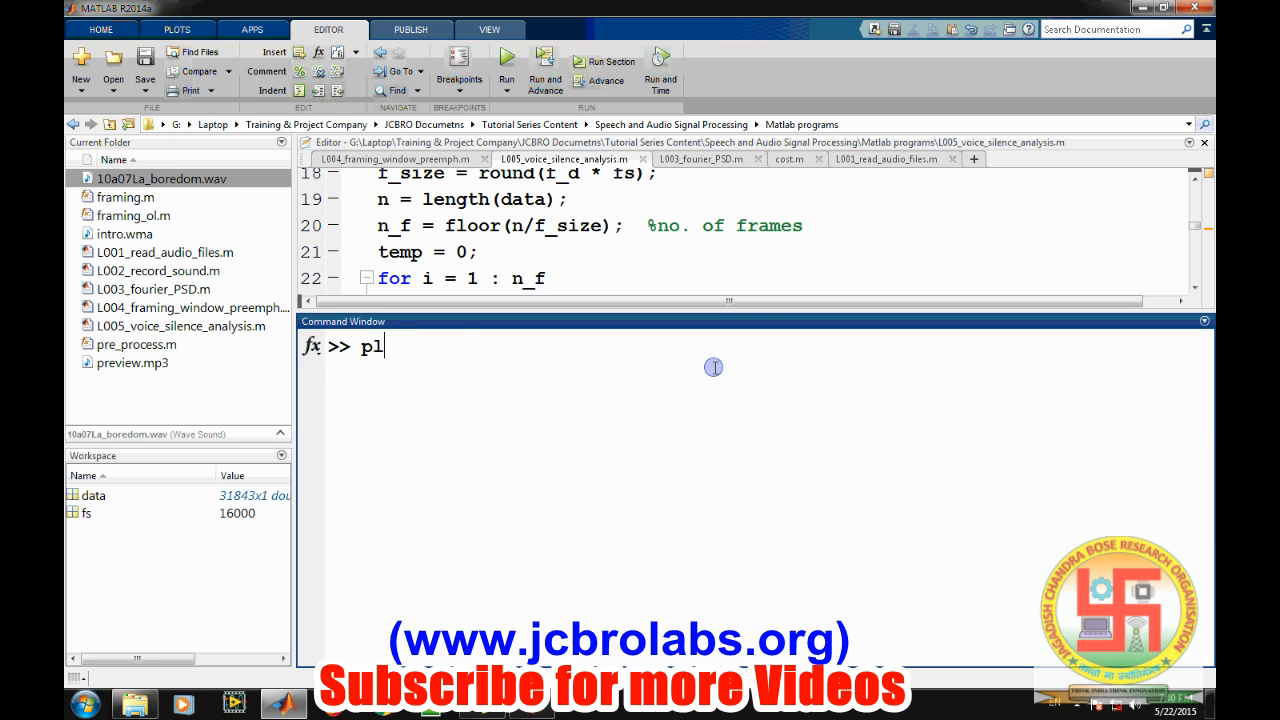
pyautogui.write('ot(data')
pyautogui.write(')')
pyautogui.press('Return')
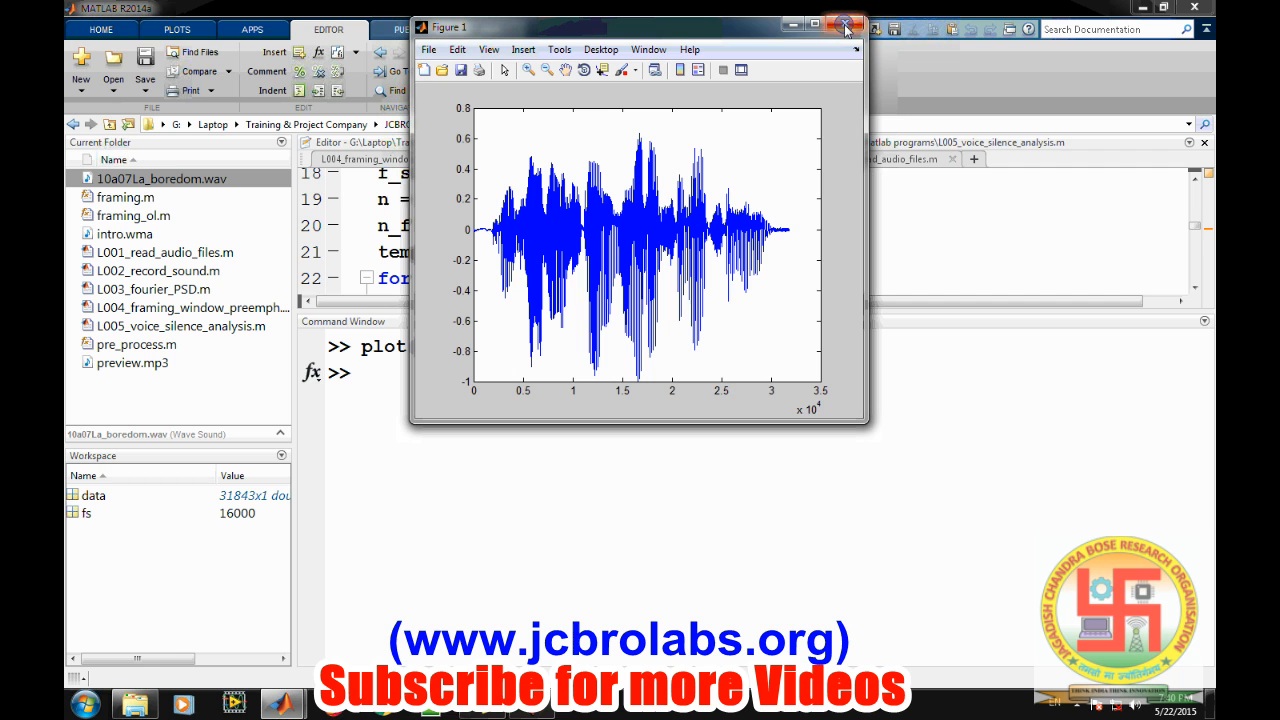
pyautogui.click(814, 23)
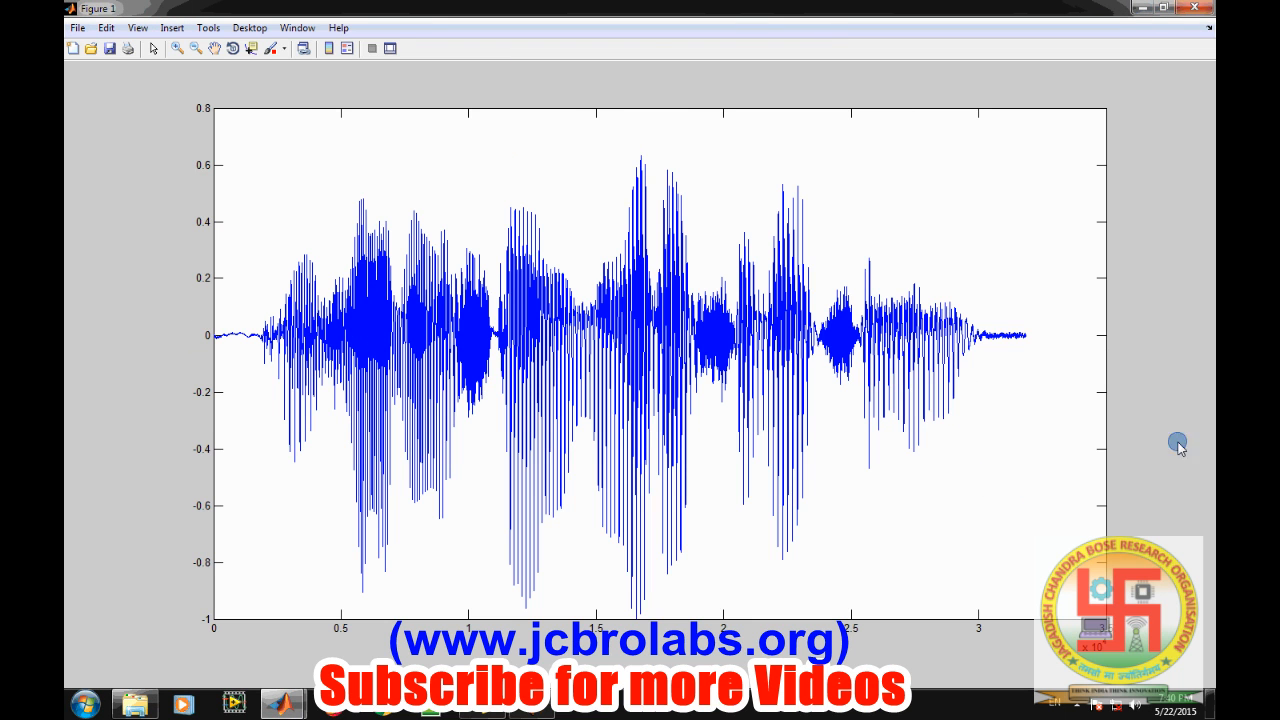
pyautogui.click(1194, 8)
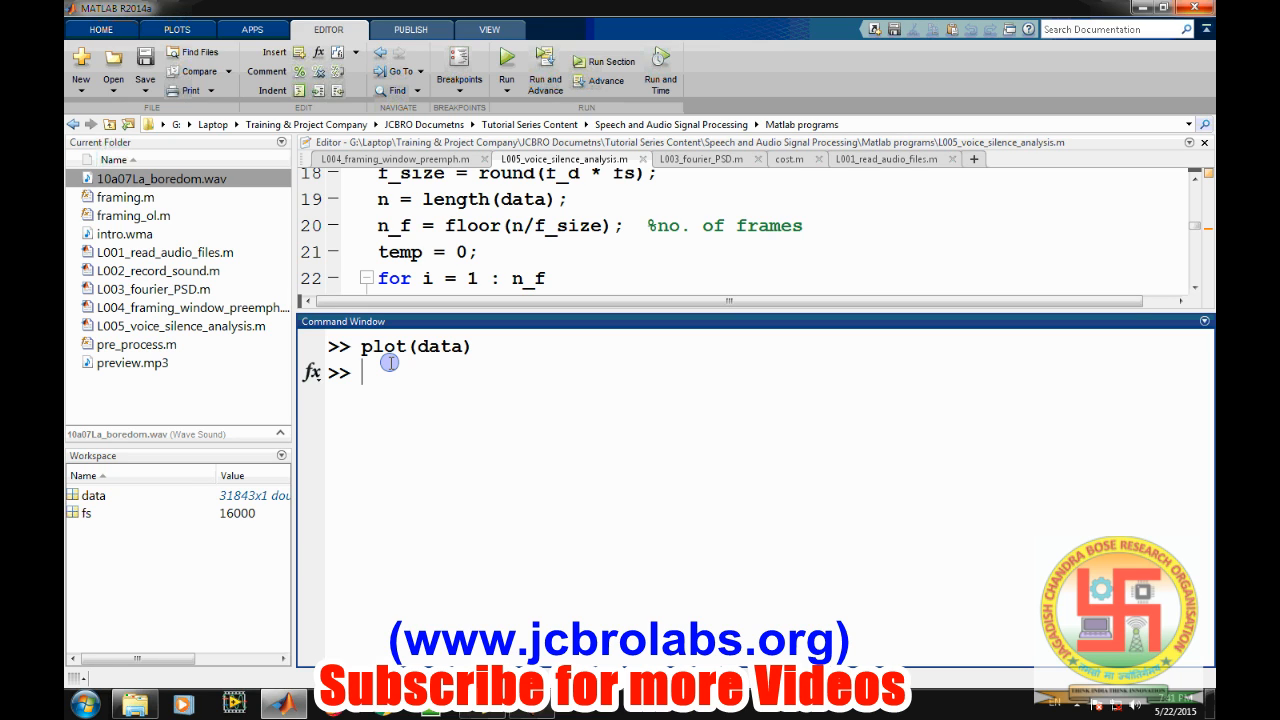
pyautogui.write('fd')
pyautogui.write(' = ')
pyautogui.write('0.02')
pyautogui.write('5;')
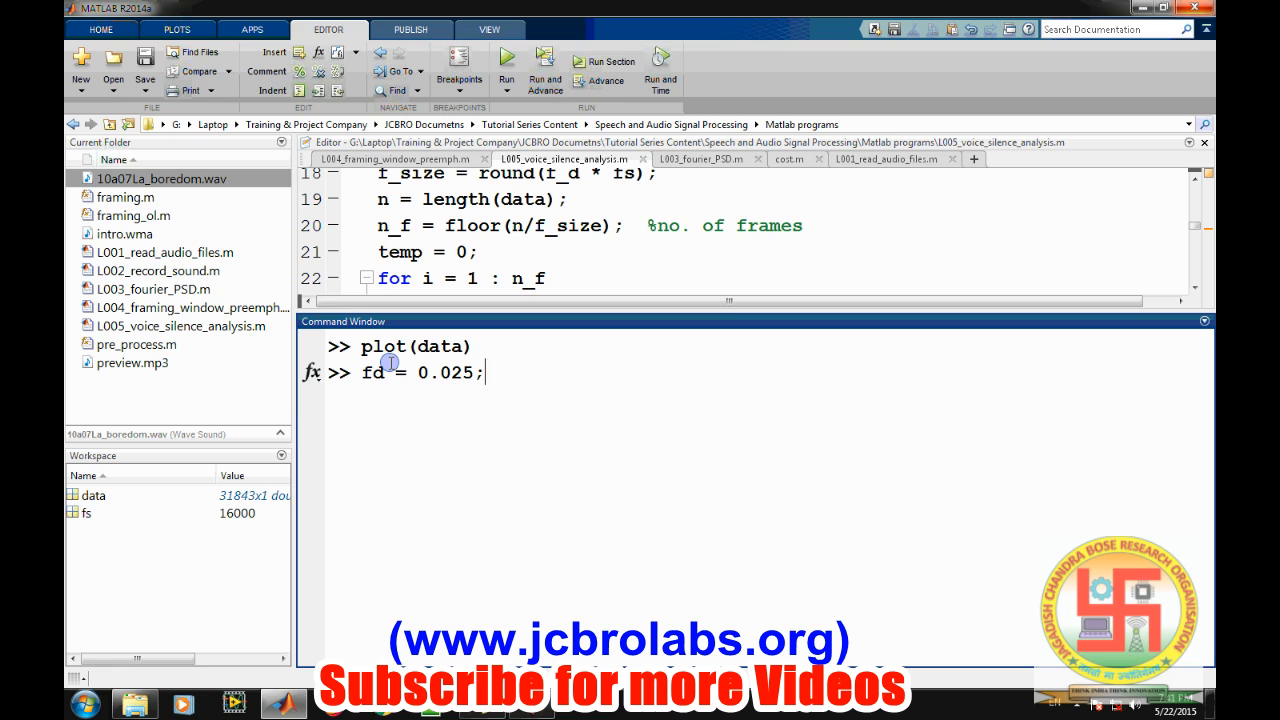
# Set fd = 0.025, compute fs = fd*fs giving 400, then reset fs = 16000
pyautogui.press('Return')
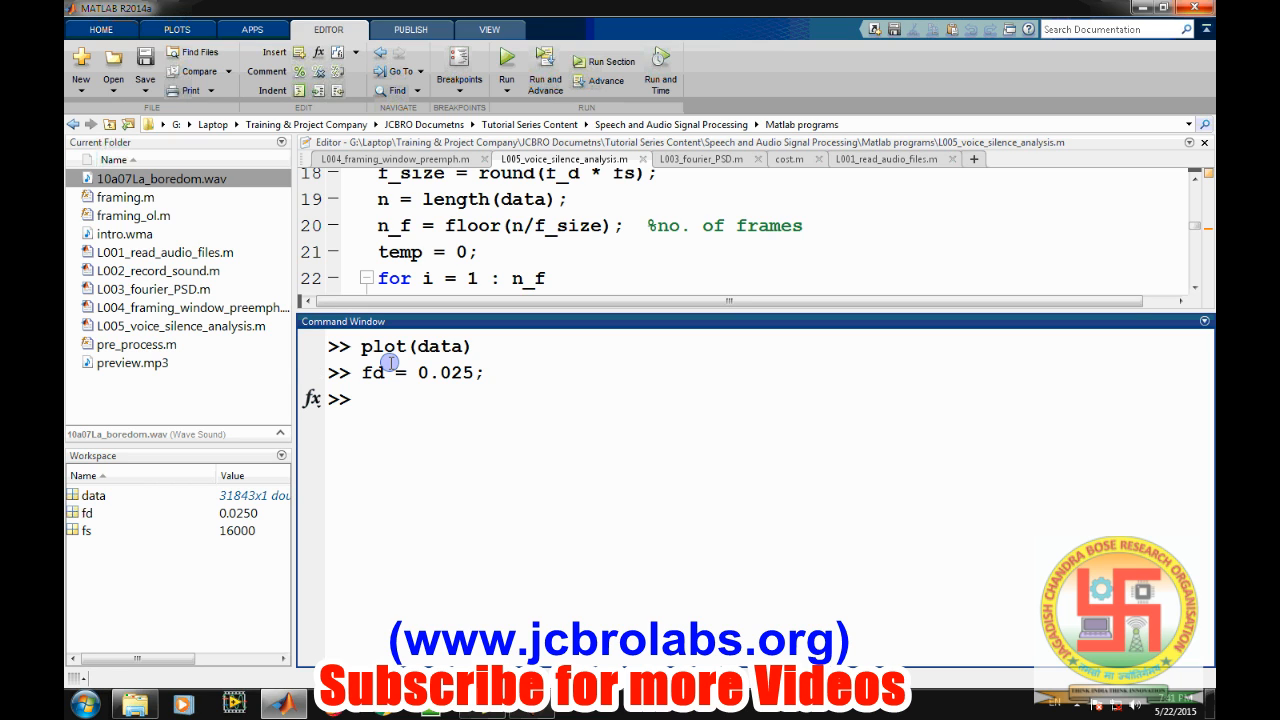
pyautogui.write('fs =')
pyautogui.write('fd*')
pyautogui.write('fs;')
pyautogui.press('Return')
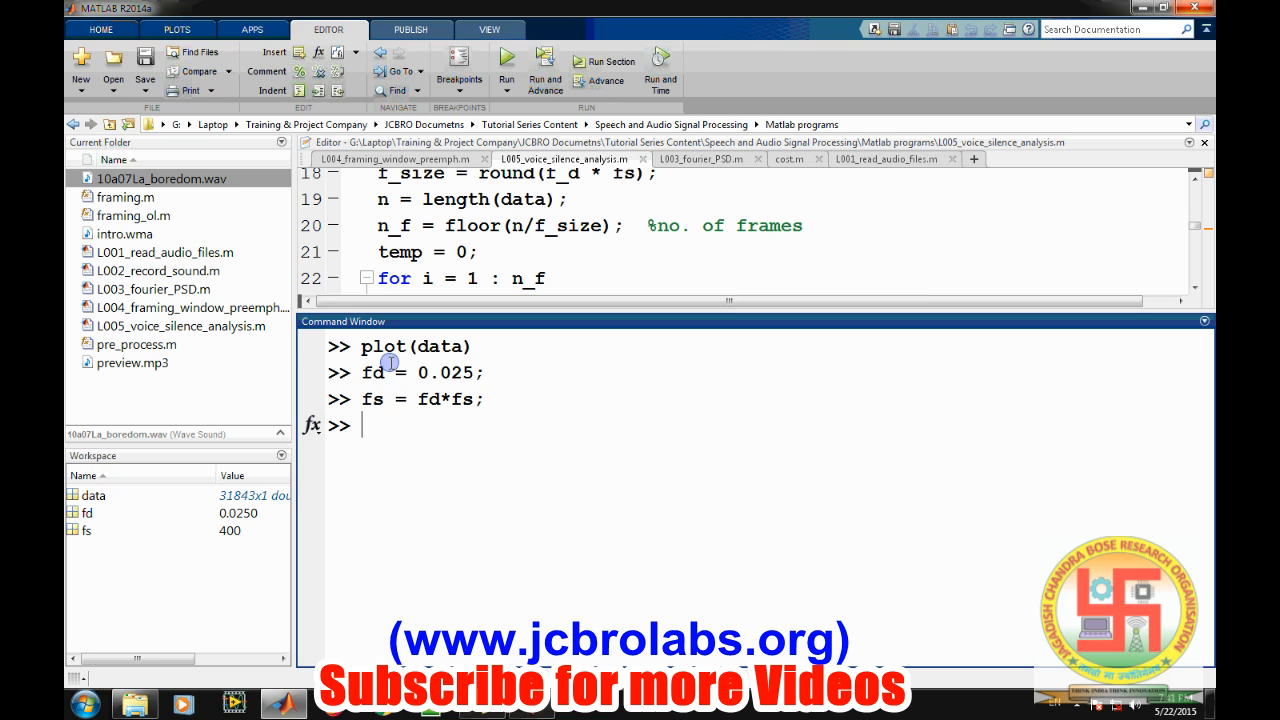
pyautogui.write('fs = ')
pyautogui.write('1600')
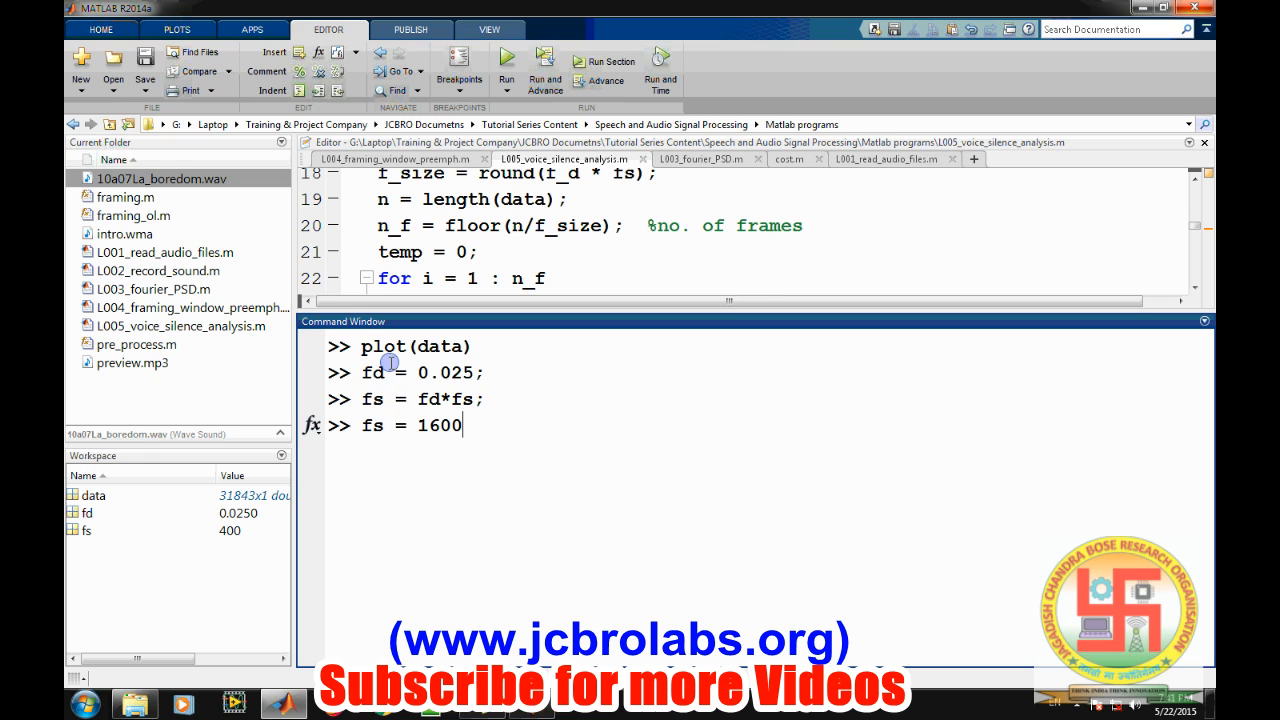
pyautogui.write('0;')
pyautogui.press('Return')
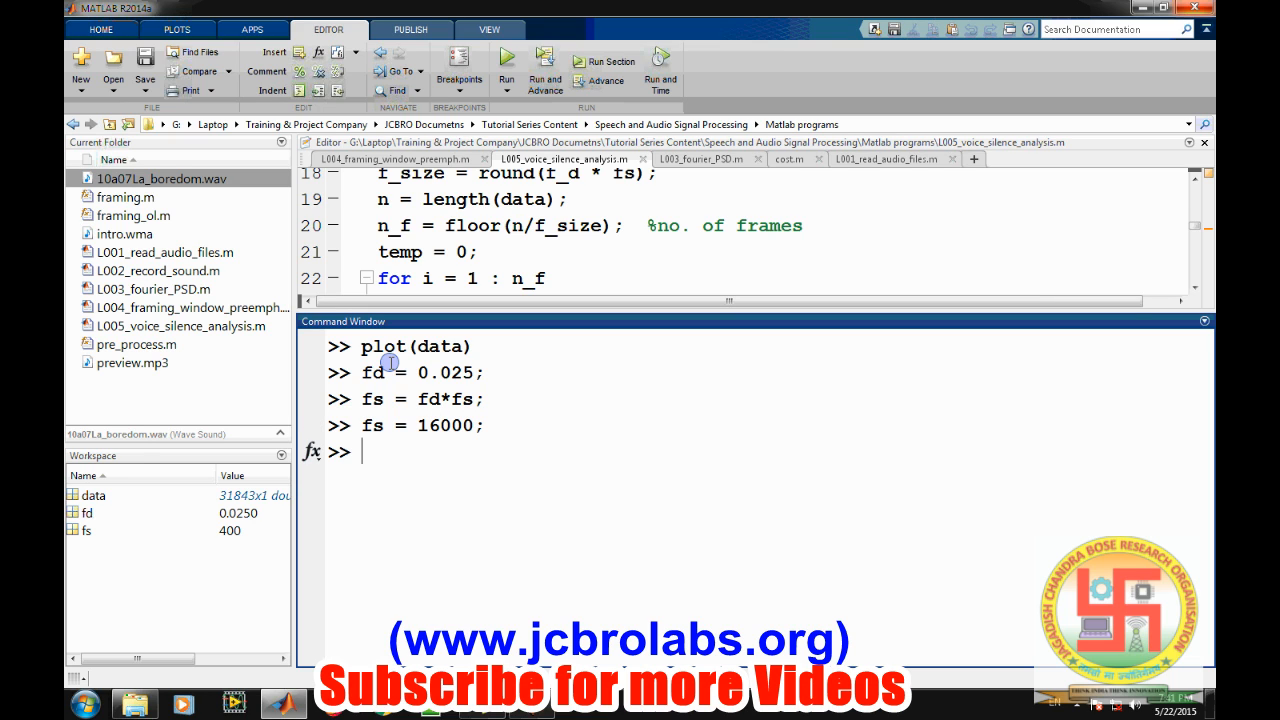
pyautogui.write('f')
pyautogui.write('_')
pyautogui.write('sri')
# Run f_size = round(fs*fd), giving a 400-sample frame size in the Workspace
pyautogui.press('BackSpace')
pyautogui.press('BackSpace')
pyautogui.write('iz')
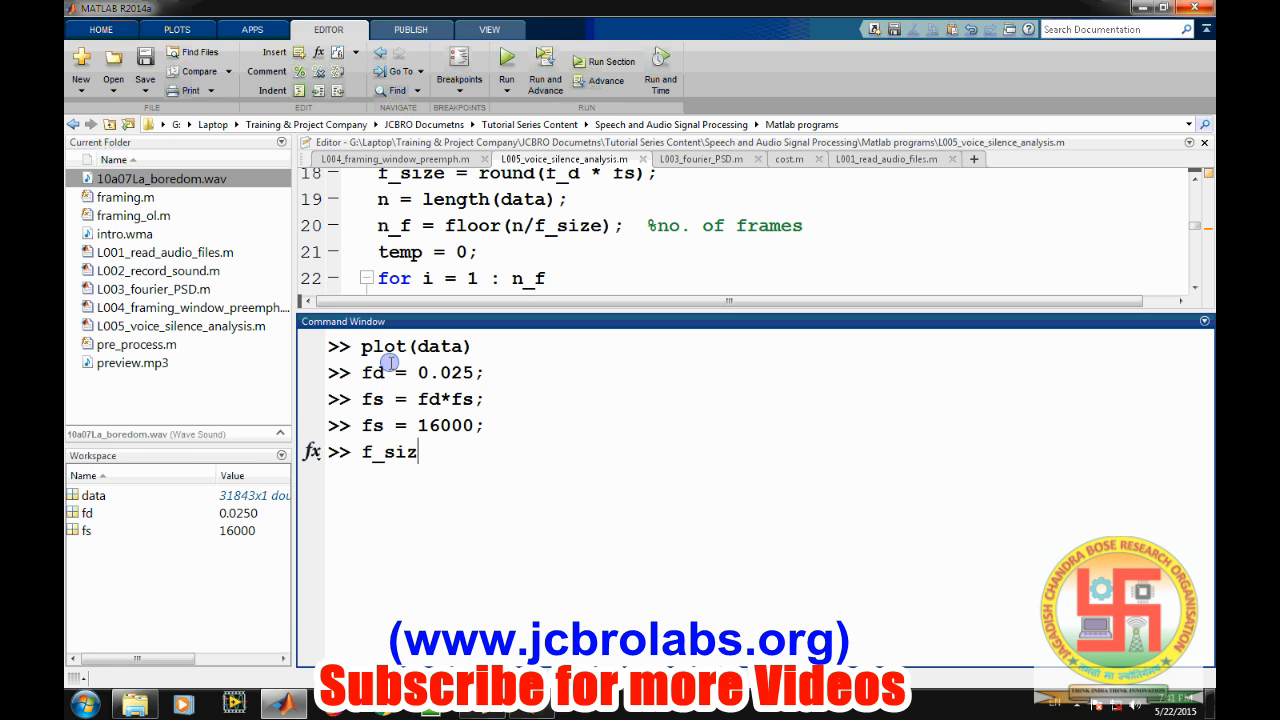
pyautogui.write('e = fs')
pyautogui.write('*fs')
pyautogui.write(';')
pyautogui.press('Left')
pyautogui.press('BackSpace')
pyautogui.write('d')
pyautogui.press('Left')
pyautogui.press('Left')
pyautogui.press('Left')
pyautogui.press('Left')
pyautogui.press('Left')
pyautogui.write('roun')
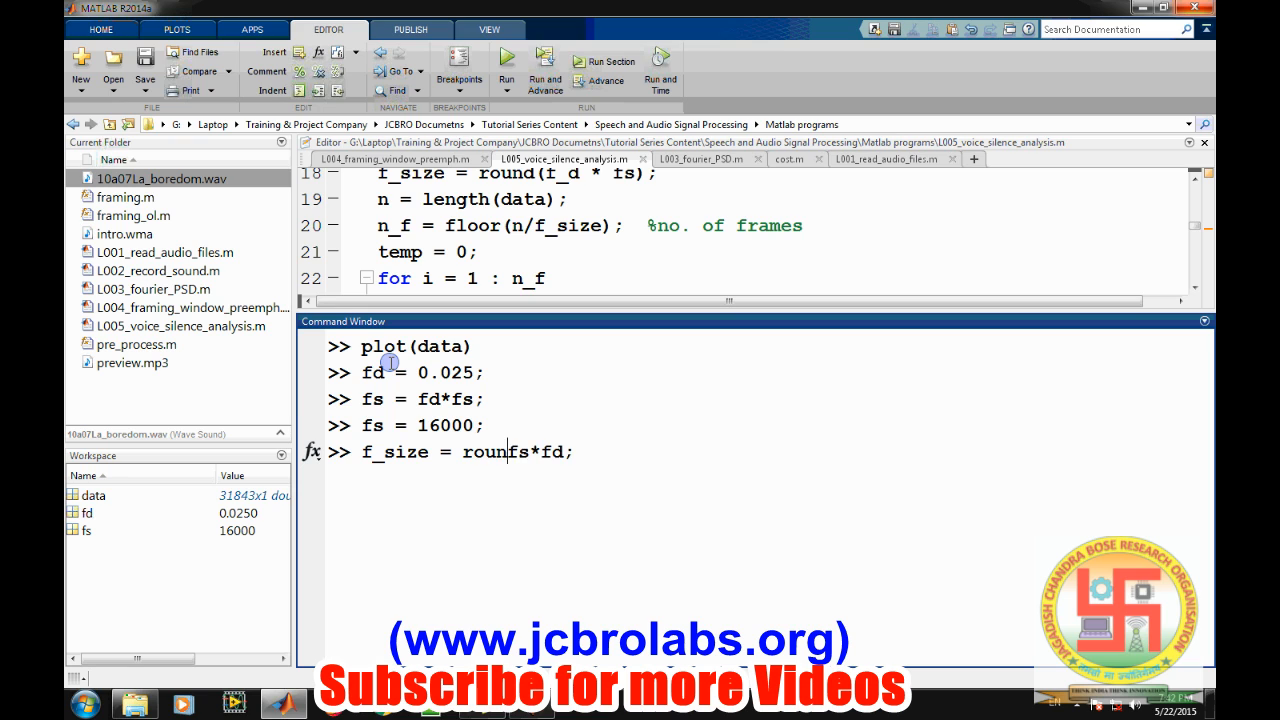
pyautogui.write('d(')
pyautogui.press('Right')
pyautogui.press('Right')
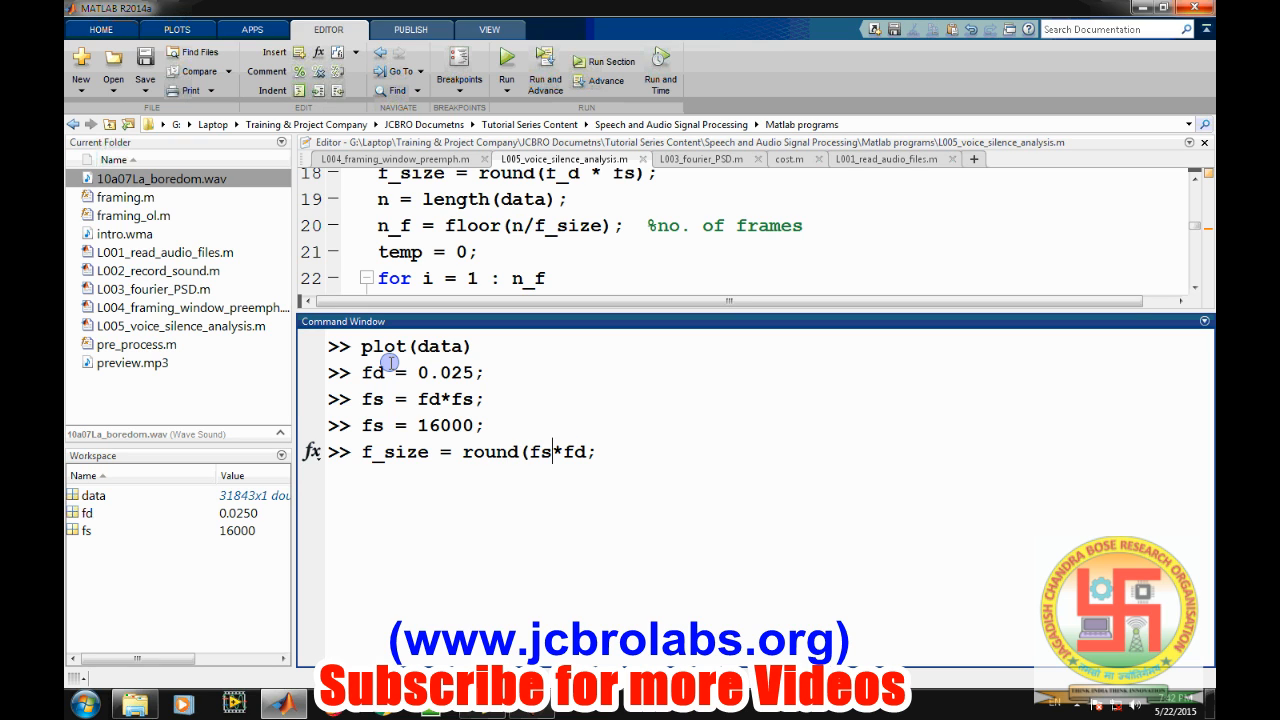
pyautogui.press('Right')
pyautogui.press('Right')
pyautogui.press('Right')
pyautogui.write(')')
pyautogui.press('Right')
pyautogui.press('Return')
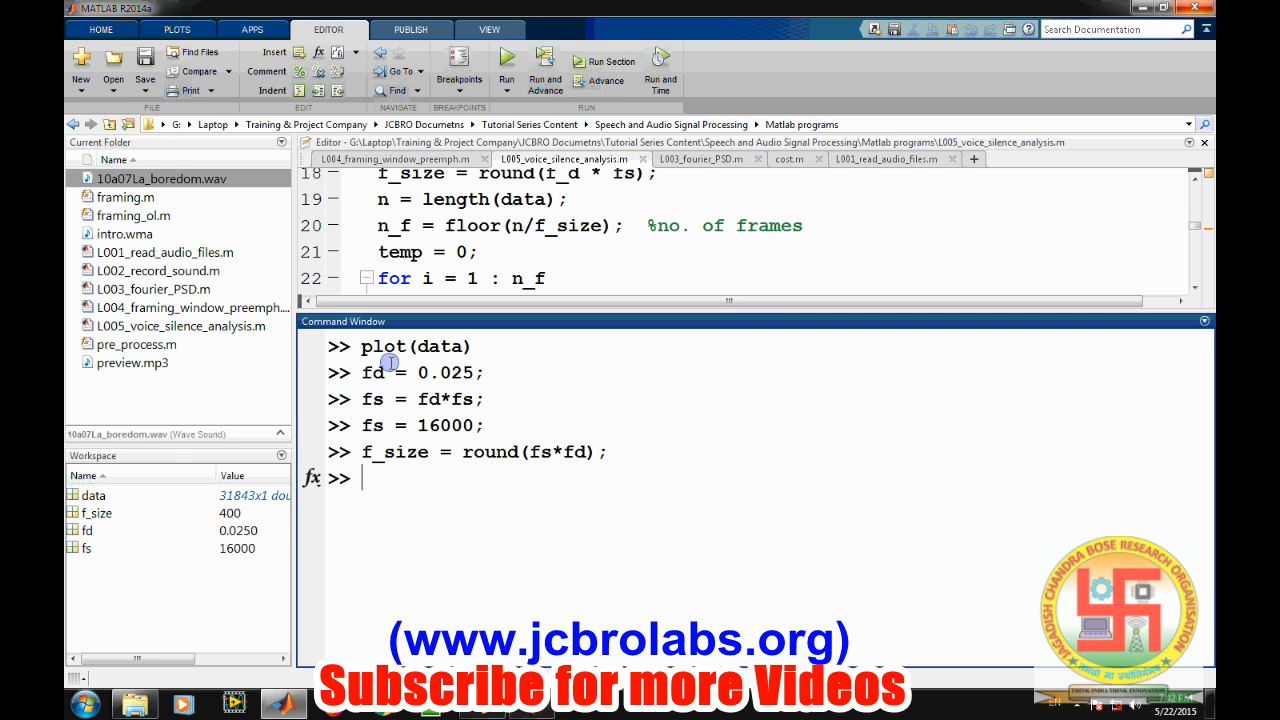
pyautogui.write('clc')
# Run clc, then n_f = floor(length(data)/f_size), accepting the 'Did you mean' fix, giving 79 frames
pyautogui.press('Return')
pyautogui.write('n ')
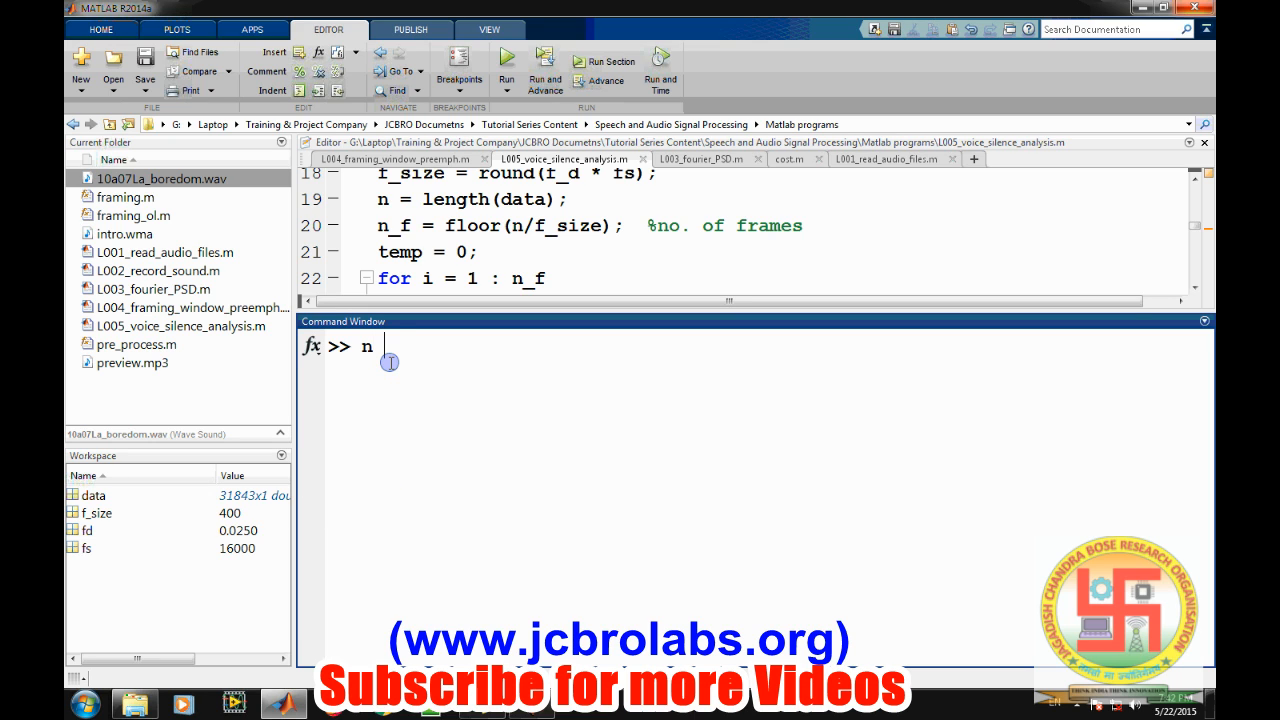
pyautogui.write('=')
pyautogui.write('1')
pyautogui.press('BackSpace')
pyautogui.press('BackSpace')
pyautogui.press('BackSpace')
pyautogui.press('BackSpace')
pyautogui.write('_f ')
pyautogui.write('= floor')
pyautogui.write('(')
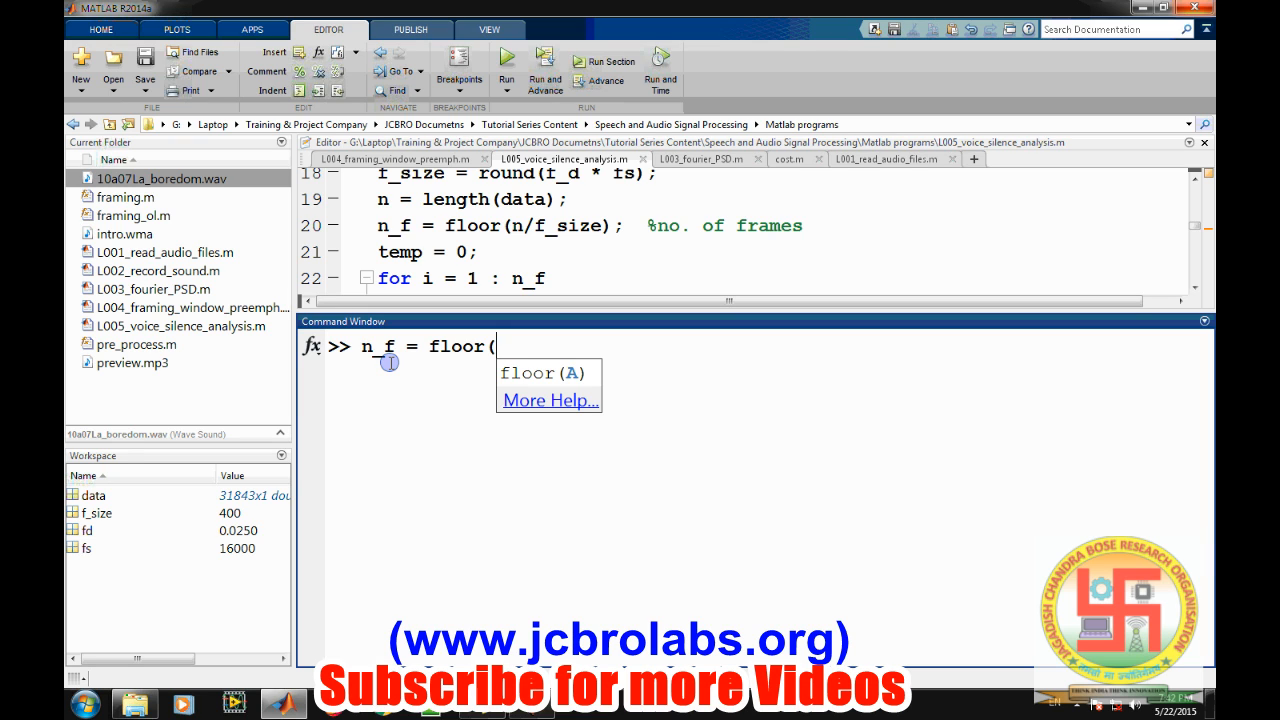
pyautogui.write('n')
pyautogui.write('/')
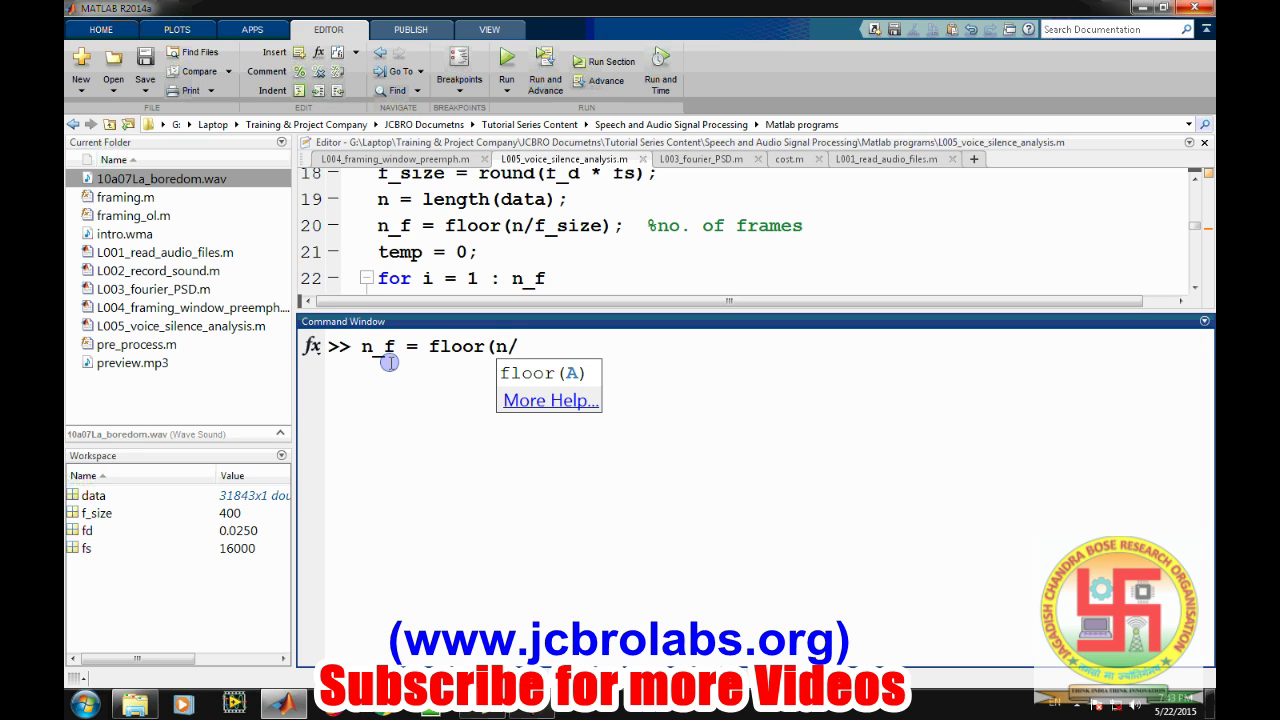
pyautogui.press('BackSpace')
pyautogui.press('BackSpace')
pyautogui.write('legth')
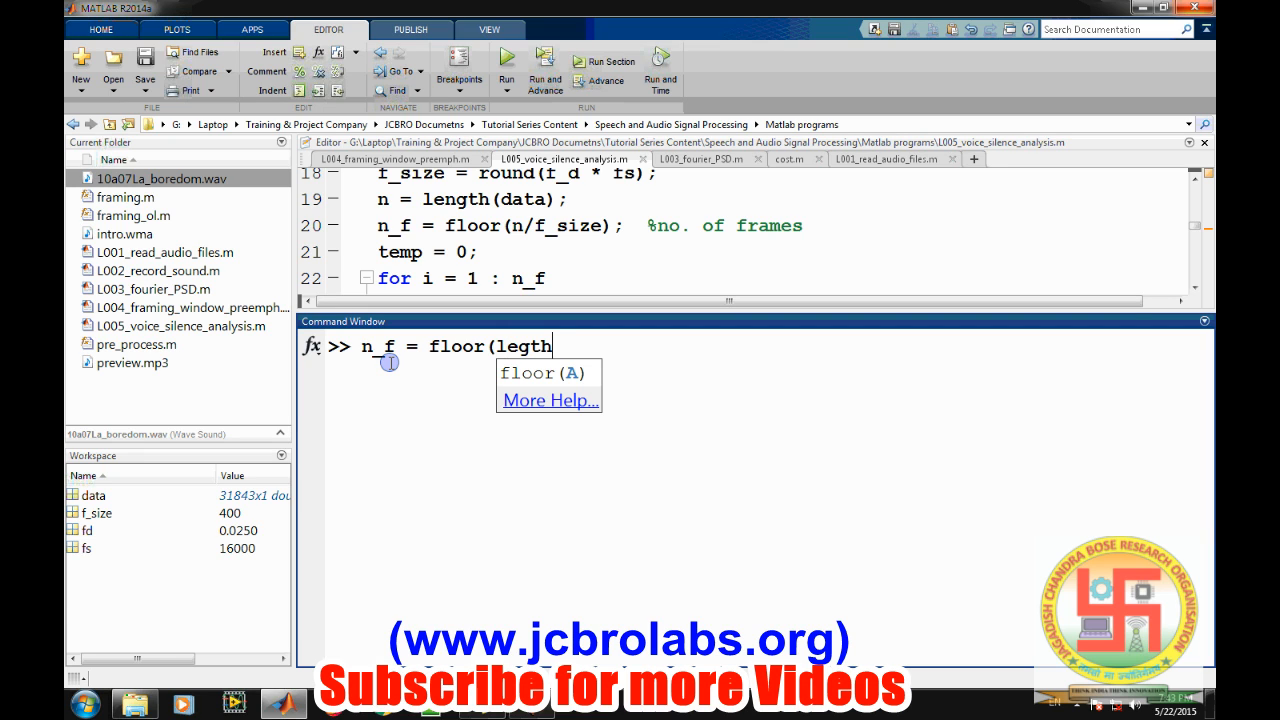
pyautogui.write('(d')
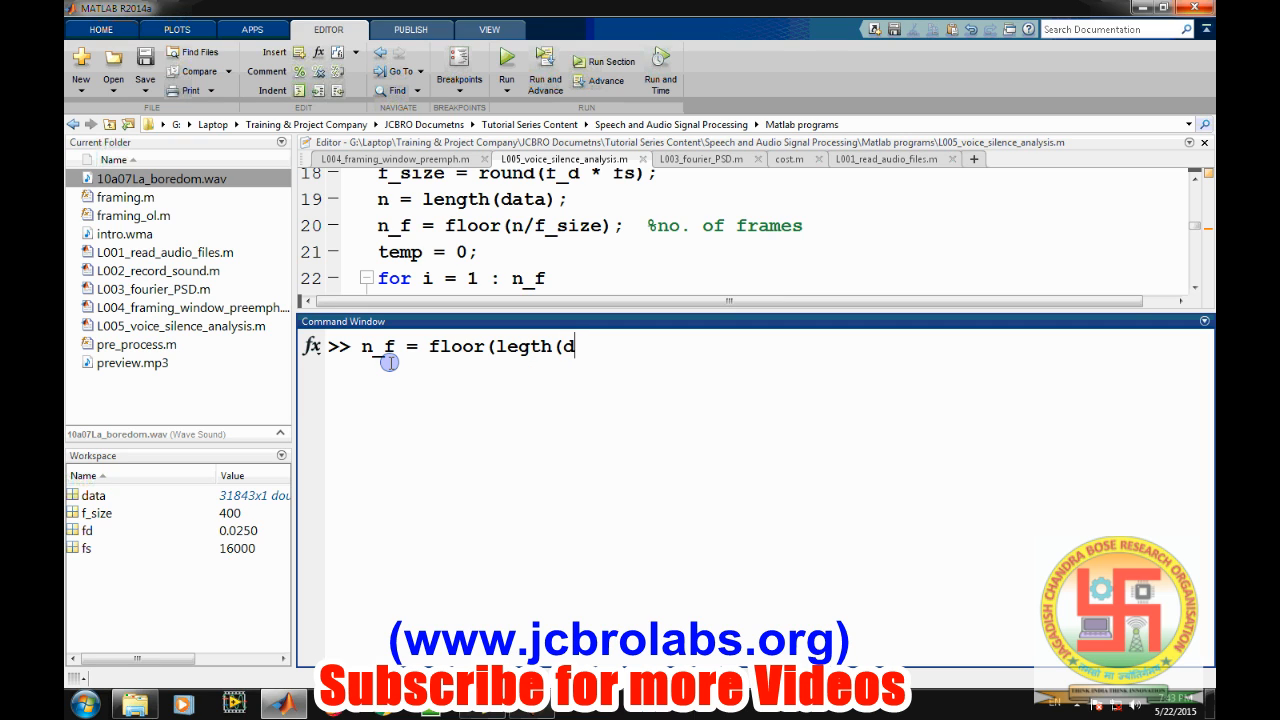
pyautogui.write('ata)')
pyautogui.write('/')
pyautogui.press('super')
pyautogui.click(688, 340)
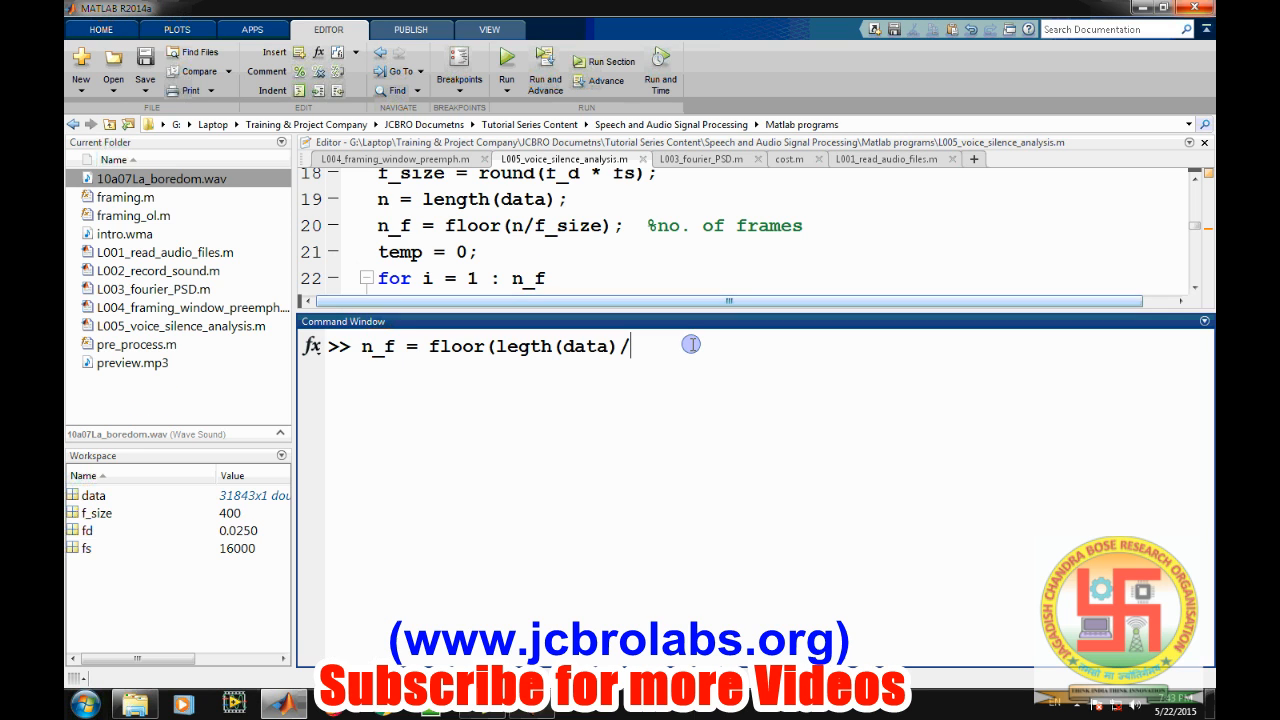
pyautogui.write('f_si')
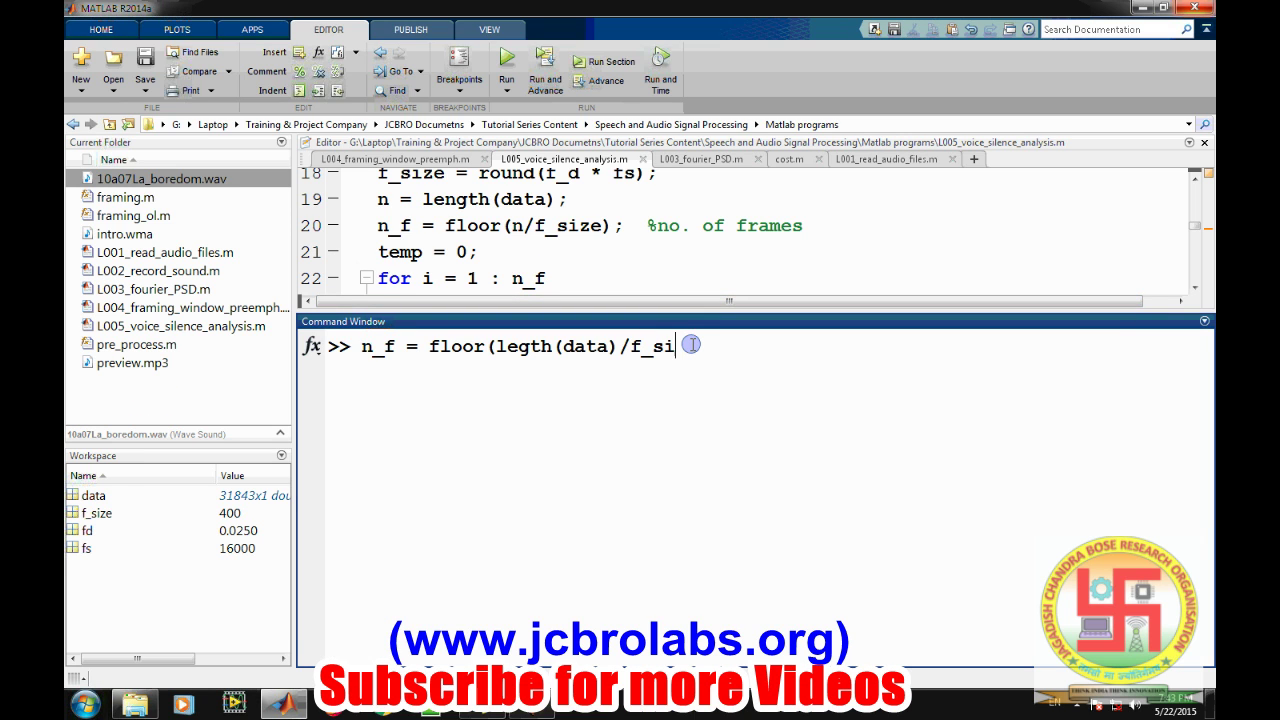
pyautogui.write('ze)')
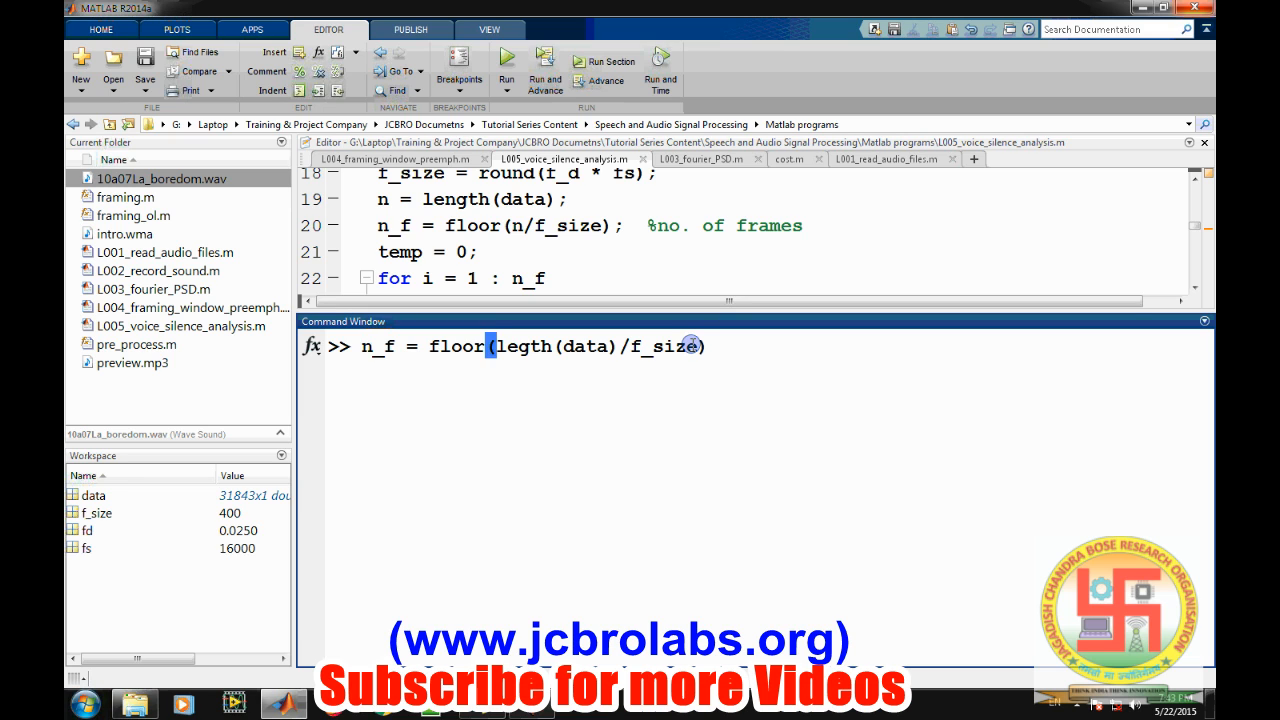
pyautogui.press('Return')
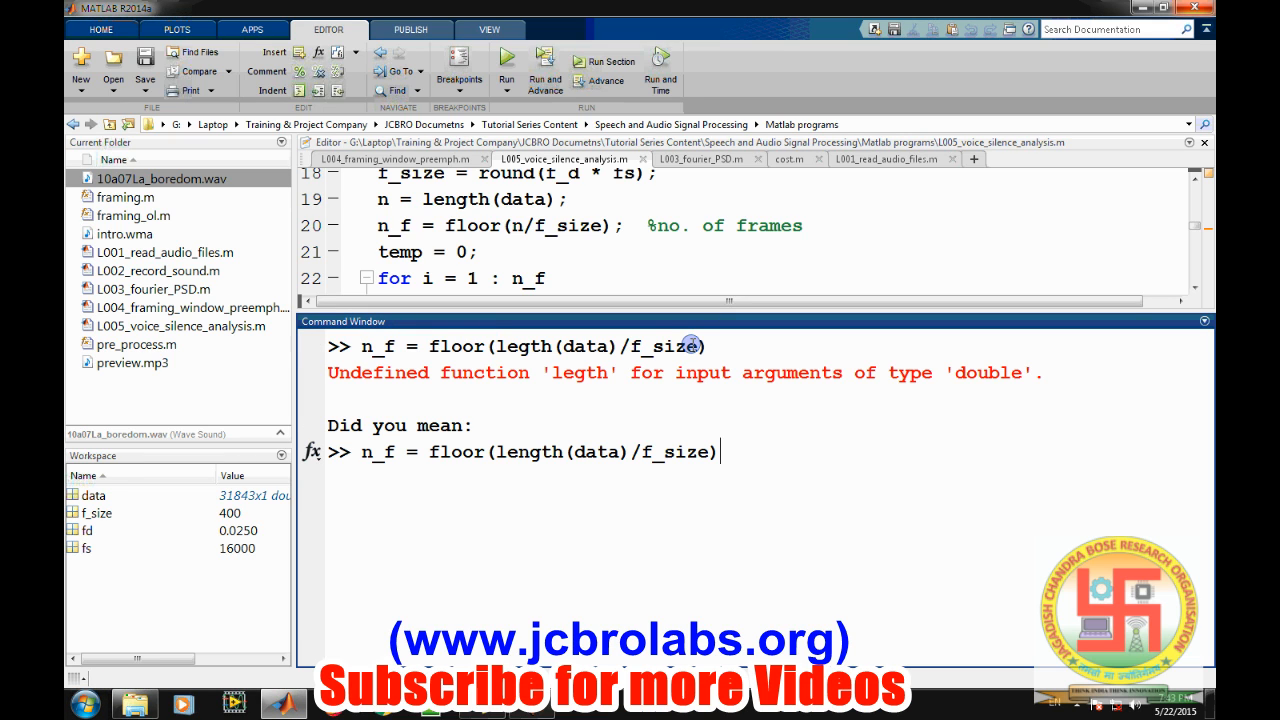
pyautogui.press('Return')
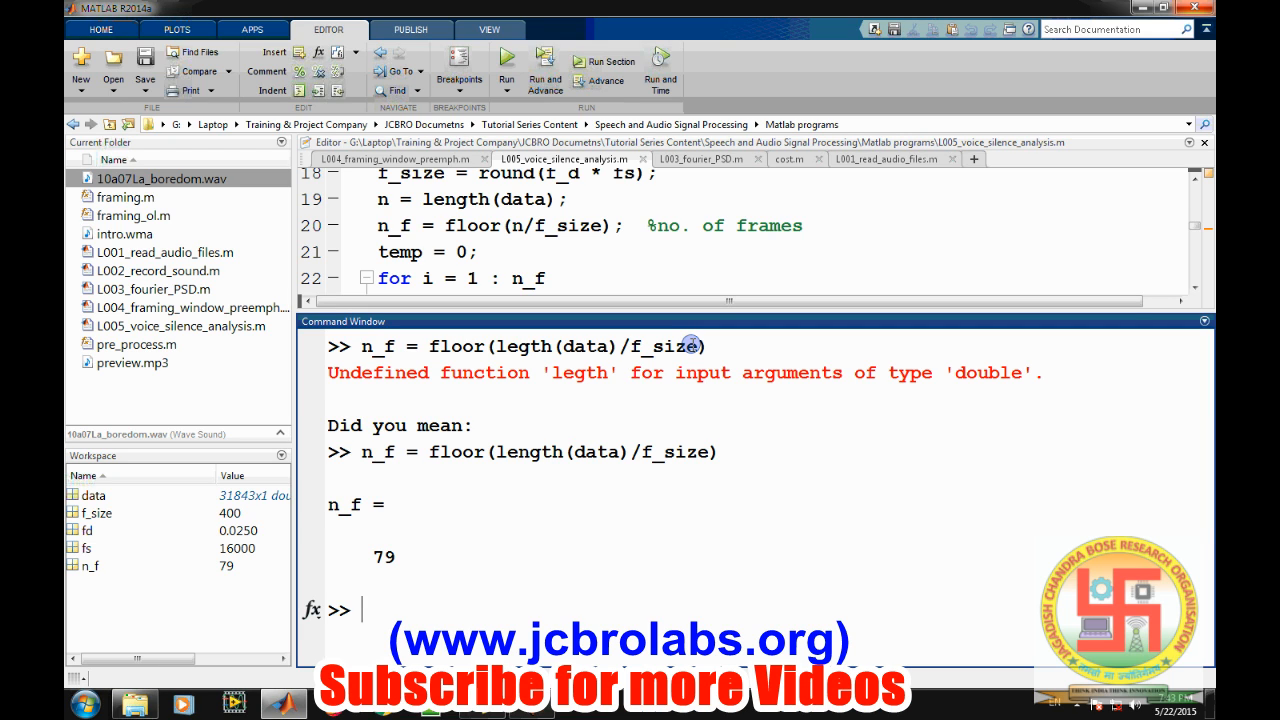
pyautogui.write('clc')
# Clear the window, set temp = 0 and start the for loop over 1:n_f
pyautogui.press('Return')
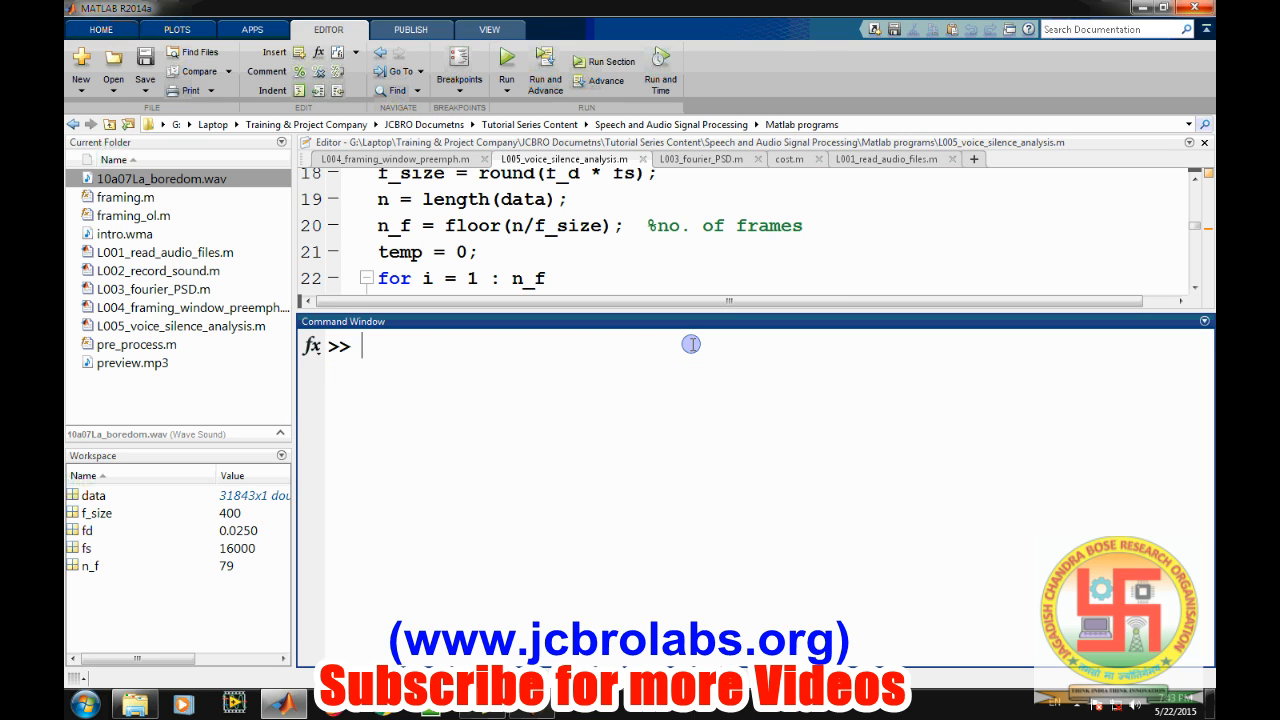
pyautogui.write('te')
pyautogui.write('mp = 0;')
pyautogui.press('Return')
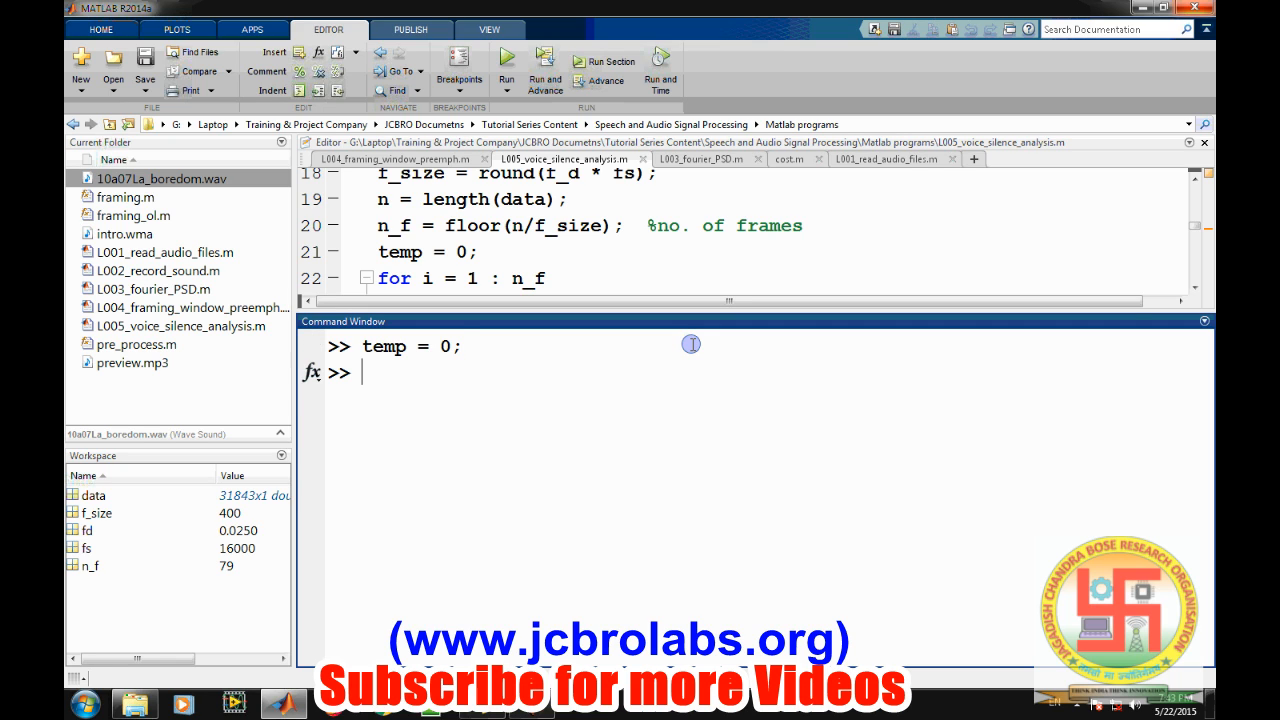
pyautogui.write('for ')
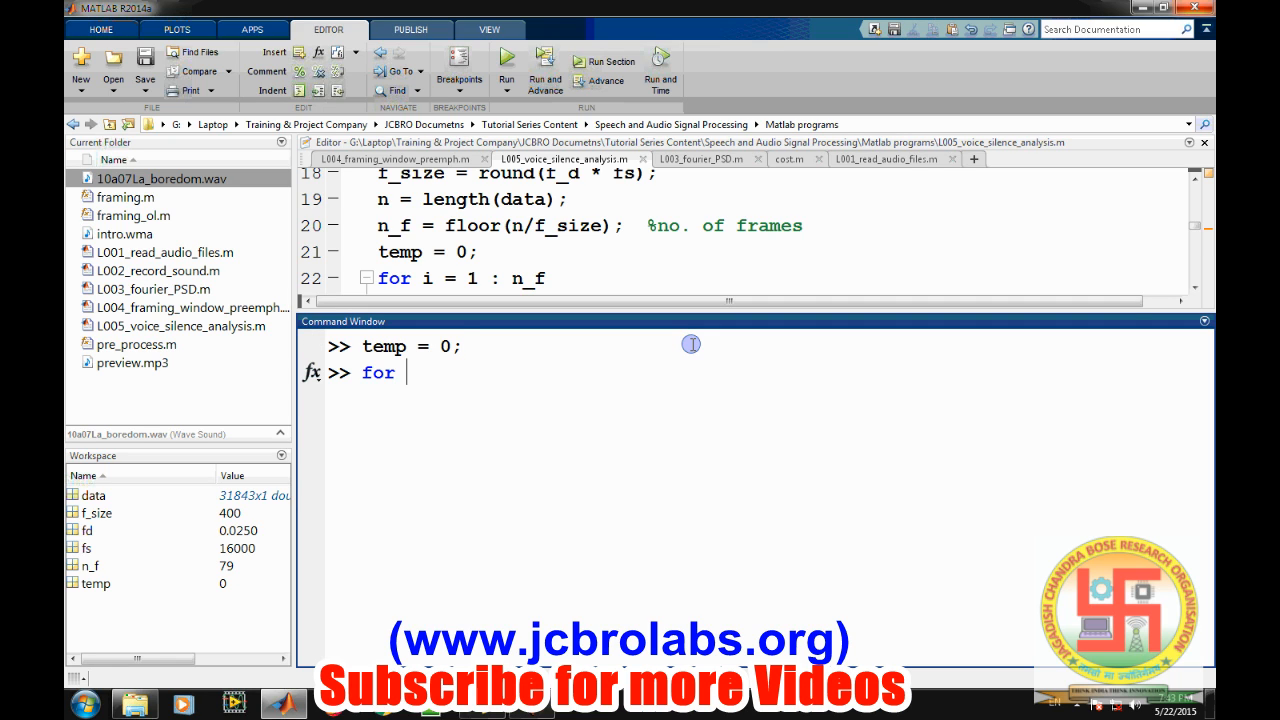
pyautogui.write('i = 1 ')
pyautogui.write(': n_')
pyautogui.write('f')
pyautogui.press('Return')
pyautogui.press('Return')
pyautogui.press('Return')
pyautogui.press('Return')
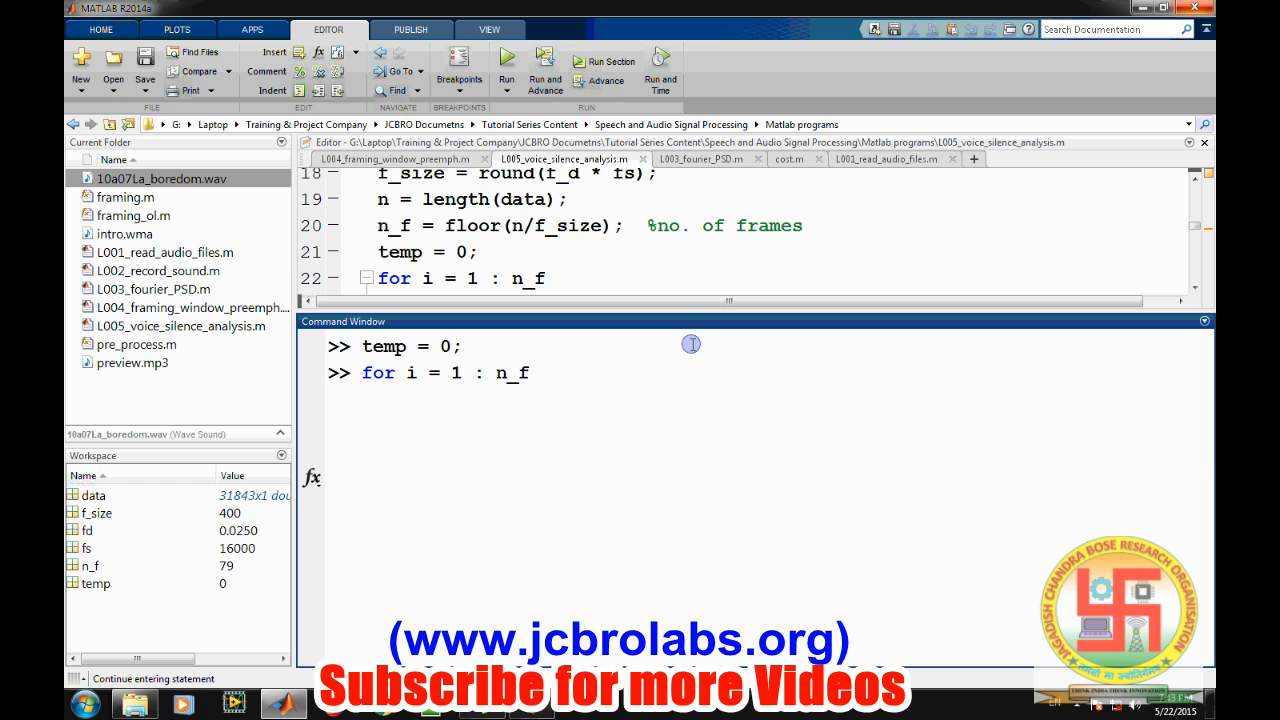
pyautogui.write('end')
pyautogui.press('Up')
pyautogui.press('BackSpace')
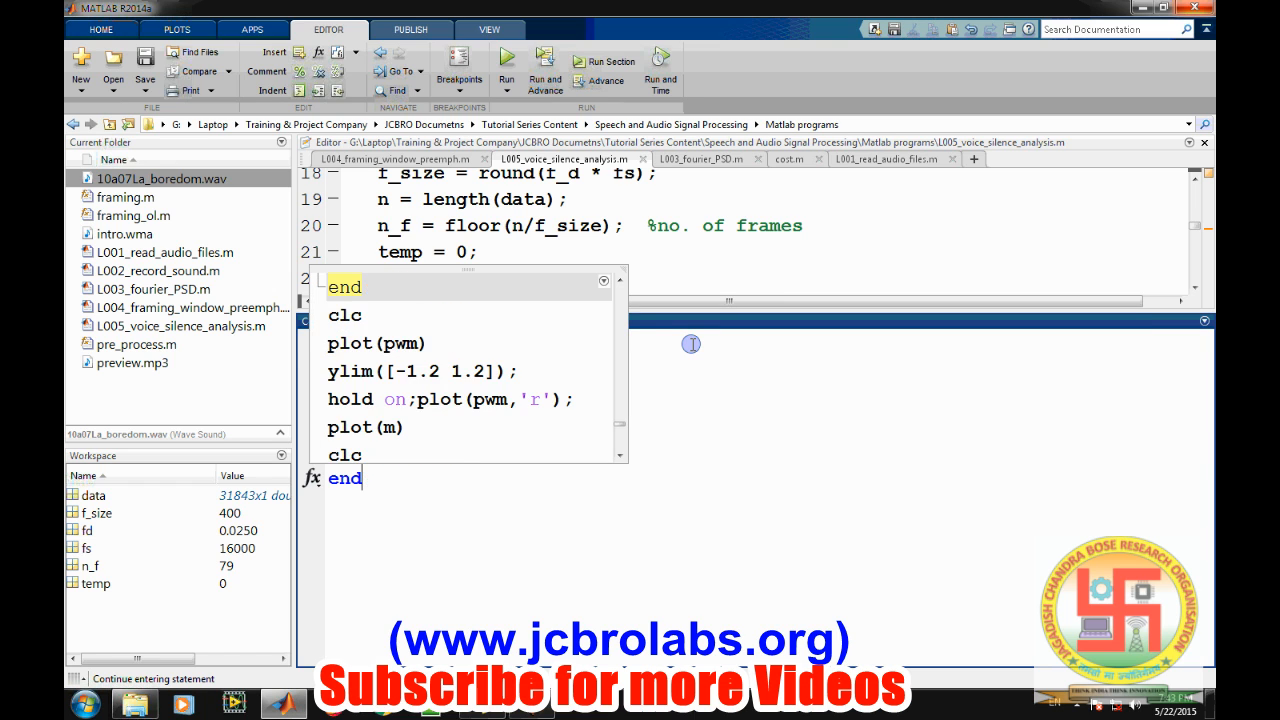
pyautogui.press('BackSpace')
pyautogui.press('BackSpace')
pyautogui.press('BackSpace')
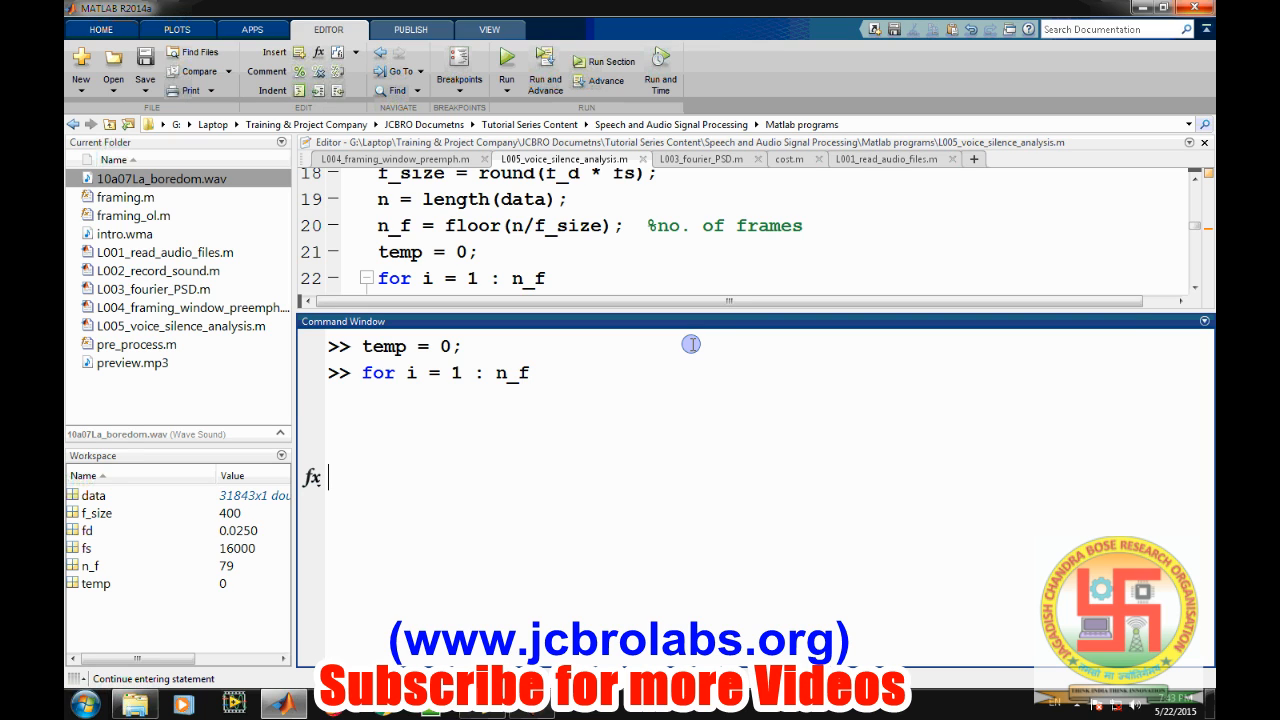
pyautogui.write('f')
pyautogui.write('rame')
pyautogui.write('(')
pyautogui.write('i) = ')
pyautogui.write('data(')
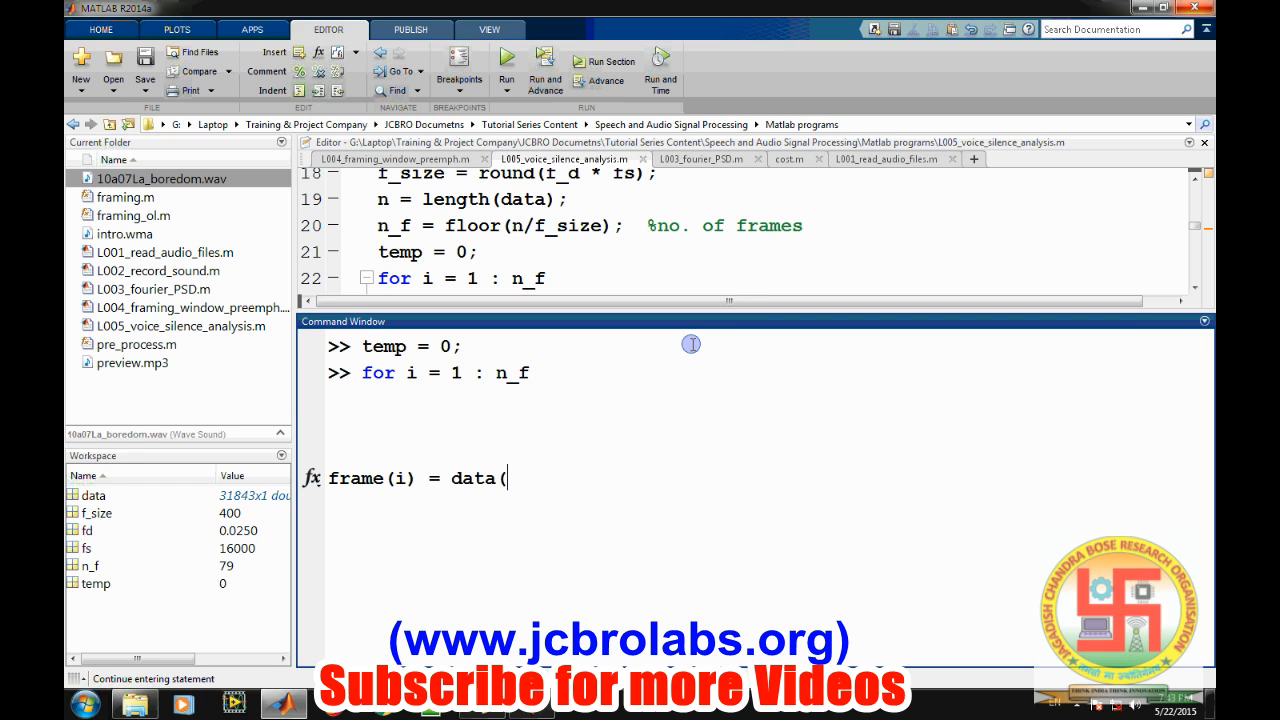
pyautogui.write('temp ')
pyautogui.write('+ 1')
# Enter the frames(i,:) extraction and temp update lines, end the loop; it fails with an A(I) = B error
pyautogui.press('BackSpace')
pyautogui.write(': ')
pyautogui.write('temp + ')
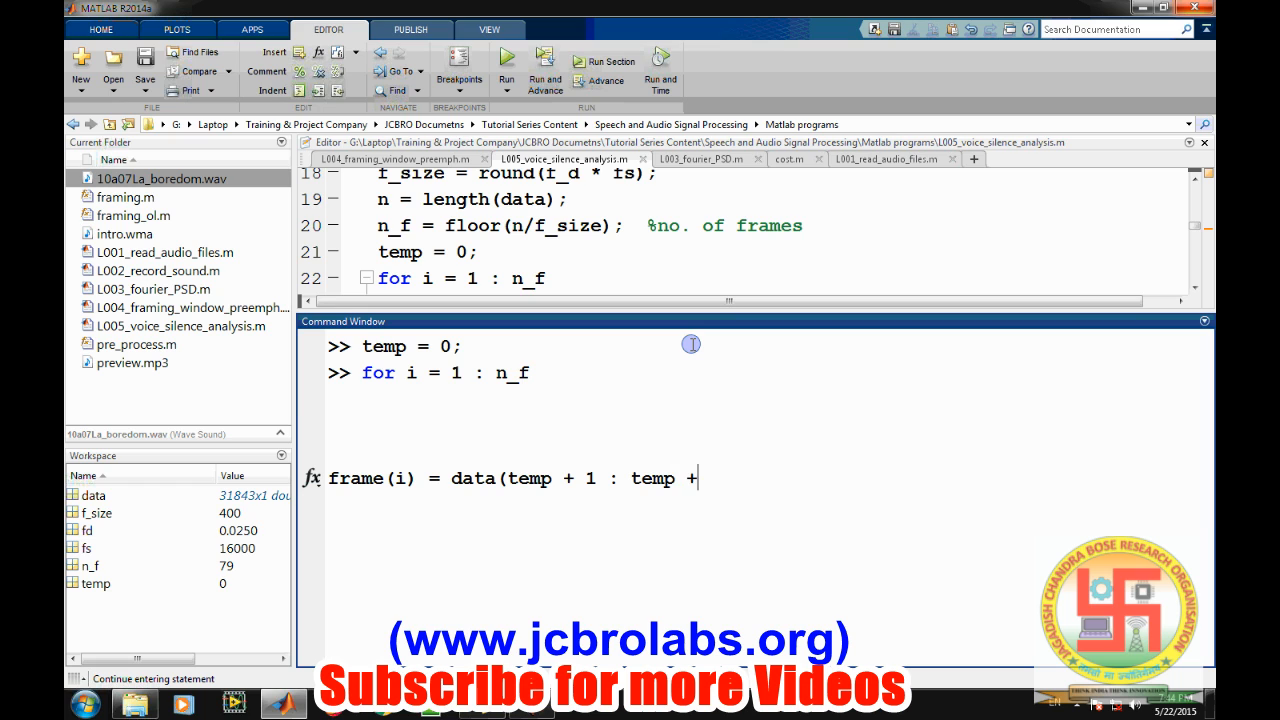
pyautogui.write('f_')
pyautogui.write('size);')
pyautogui.press('Return')
pyautogui.write('te')
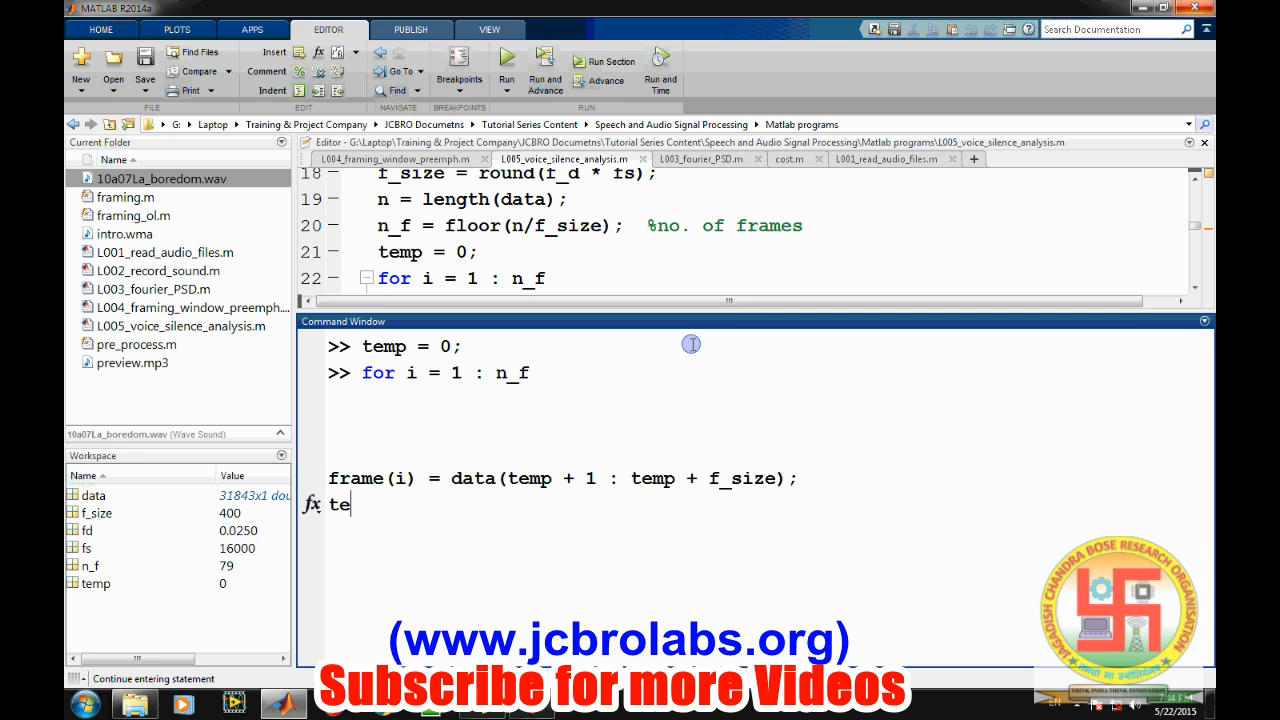
pyautogui.write('mp = ')
pyautogui.write('temp ')
pyautogui.write('+ f_')
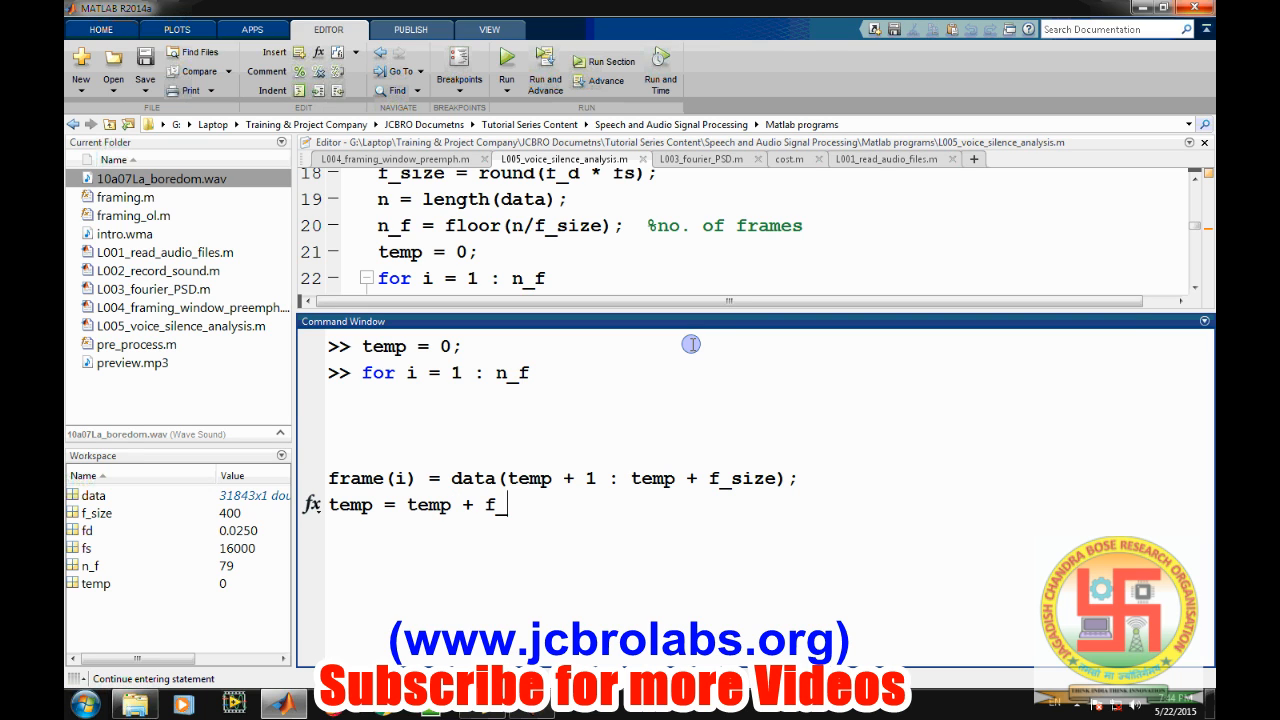
pyautogui.write('size;')
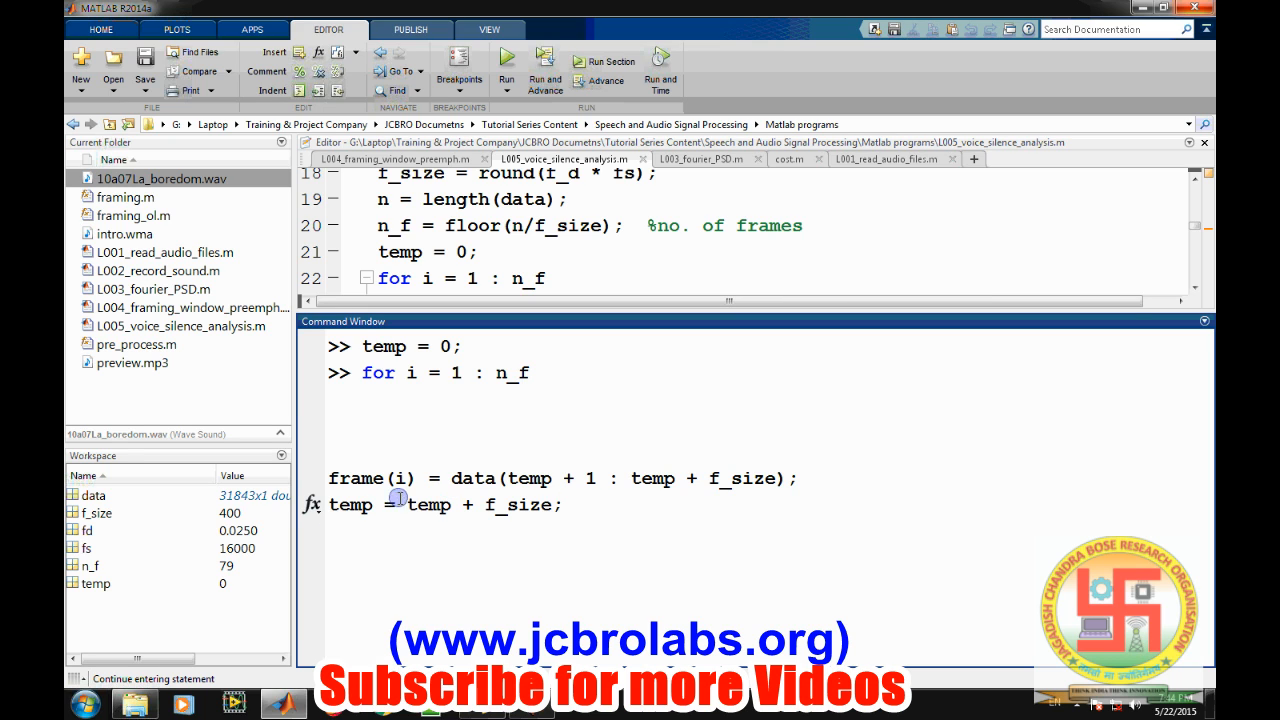
pyautogui.click(410, 477)
pyautogui.write(',')
pyautogui.press('BackSpace')
pyautogui.click(410, 478)
pyautogui.write('dfl')
pyautogui.press('BackSpace')
pyautogui.press('BackSpace')
pyautogui.press('BackSpace')
pyautogui.press('Return')
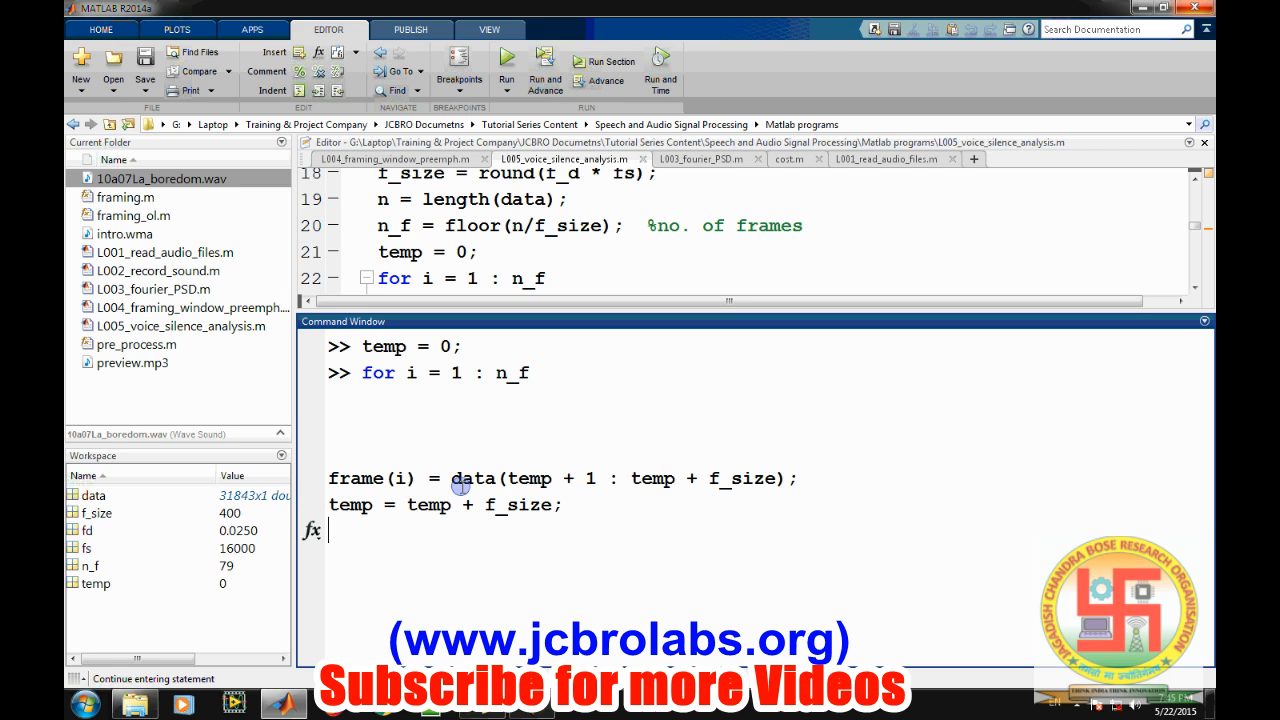
pyautogui.write('en')
pyautogui.write('d')
pyautogui.press('Return')
pyautogui.write('clc')
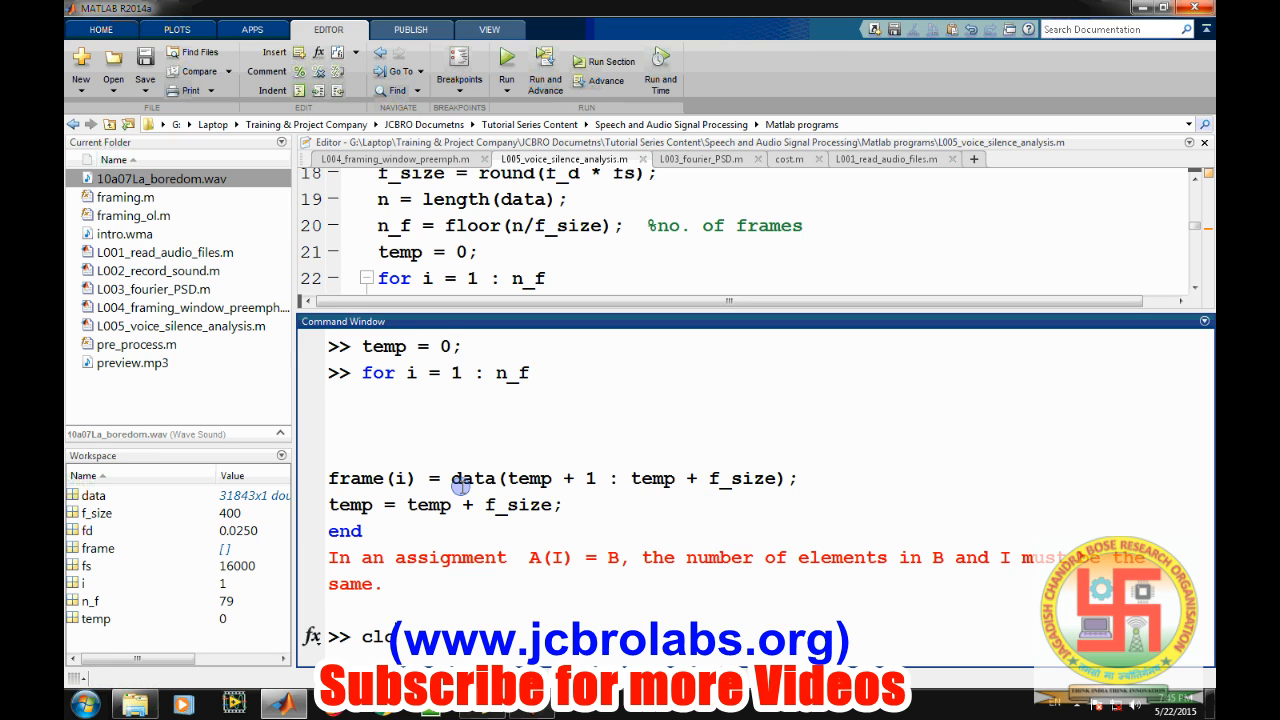
# Run clc, paste the script's for-loop lines 22-26 at the prompt and run them, producing a 79x400 frames matrix
pyautogui.press('Return')
pyautogui.write('for ')
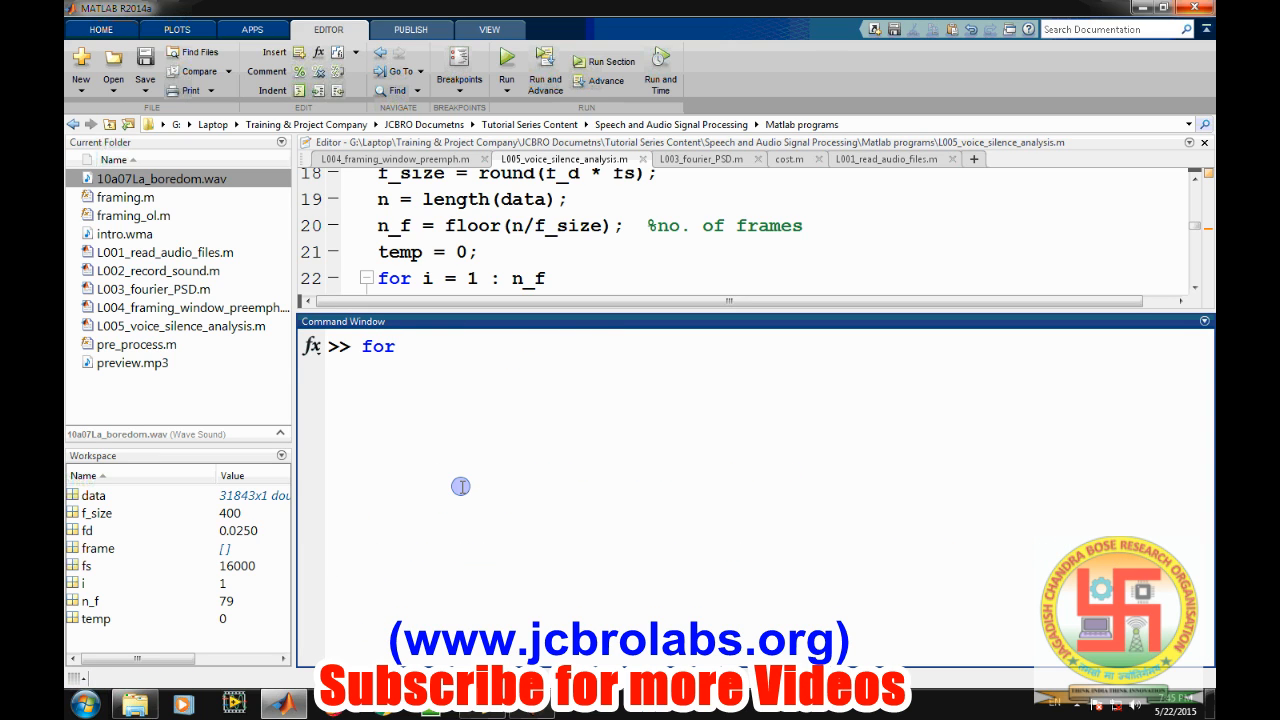
pyautogui.write('i = 1 : ')
pyautogui.write('n_f')
pyautogui.press('BackSpace')
pyautogui.press('BackSpace')
pyautogui.press('BackSpace')
pyautogui.press('BackSpace')
pyautogui.press('BackSpace')
pyautogui.click(590, 279)
pyautogui.scroll(-2, 590, 278)
pyautogui.scroll(-1, 590, 278)
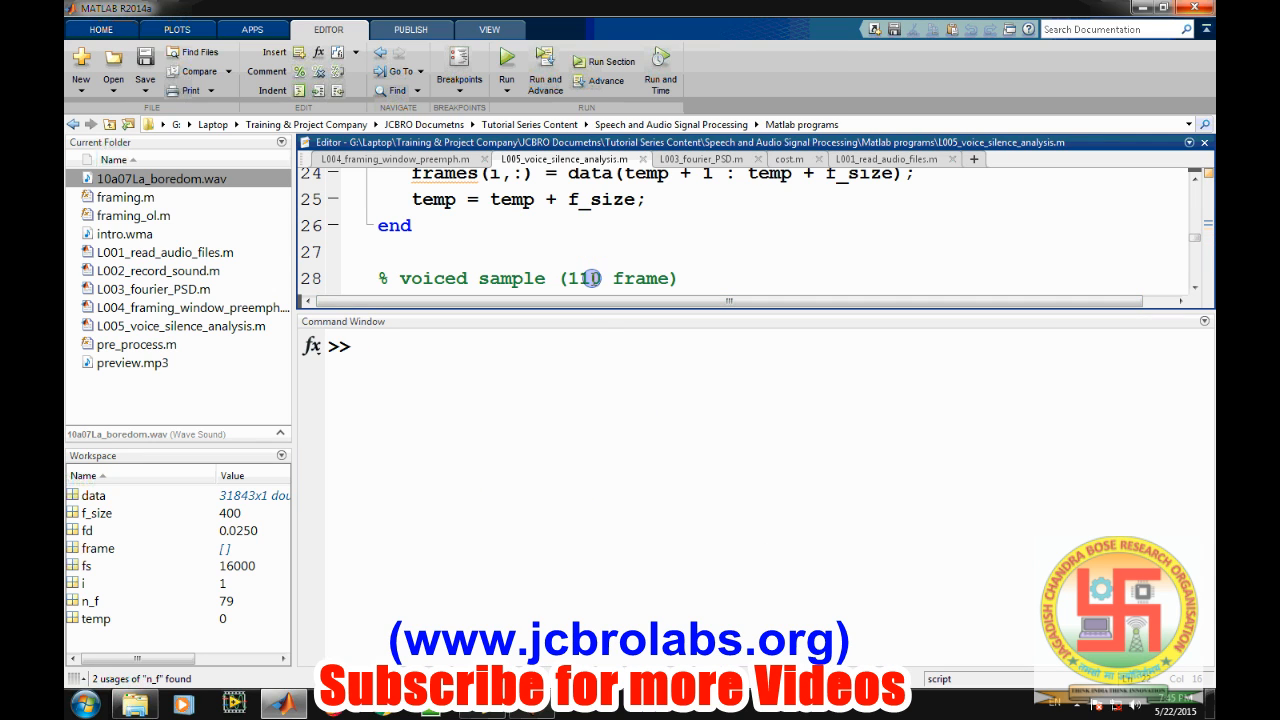
pyautogui.moveTo(600, 306); pyautogui.dragTo(600, 340)
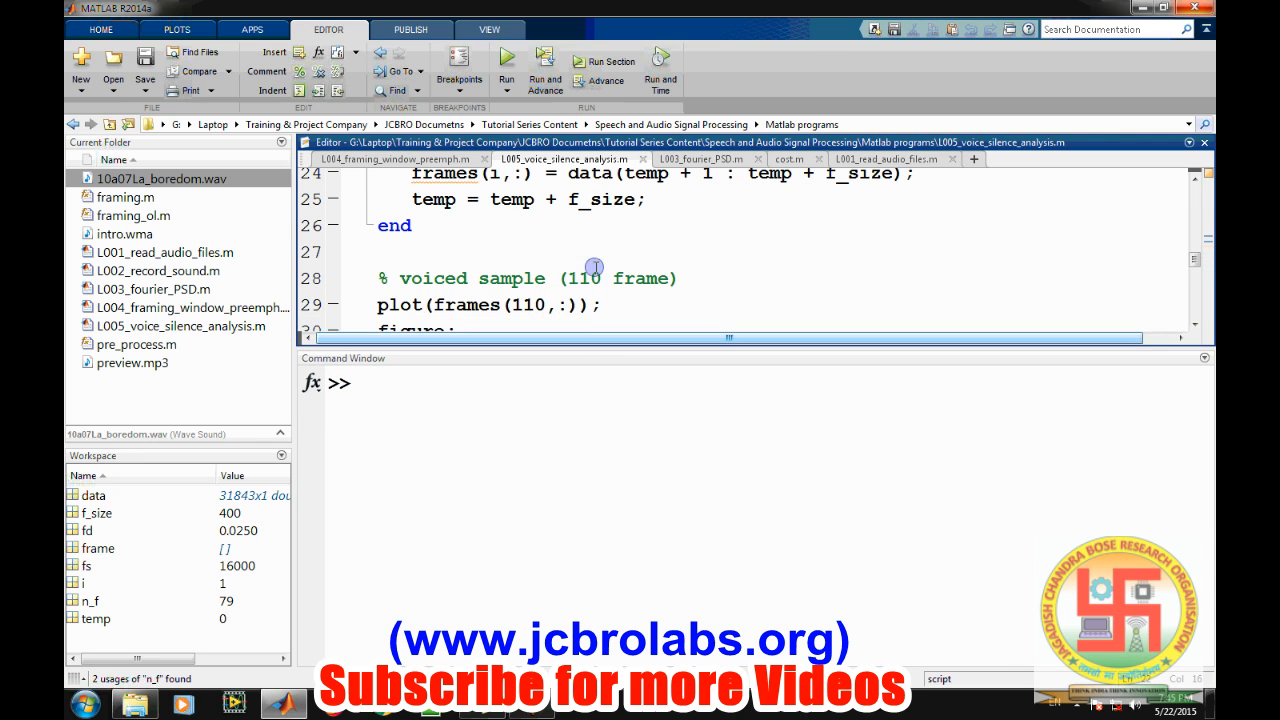
pyautogui.scroll(1, 594, 267)
pyautogui.moveTo(378, 197); pyautogui.dragTo(429, 298)
pyautogui.hotkey('ctrl', 'c')
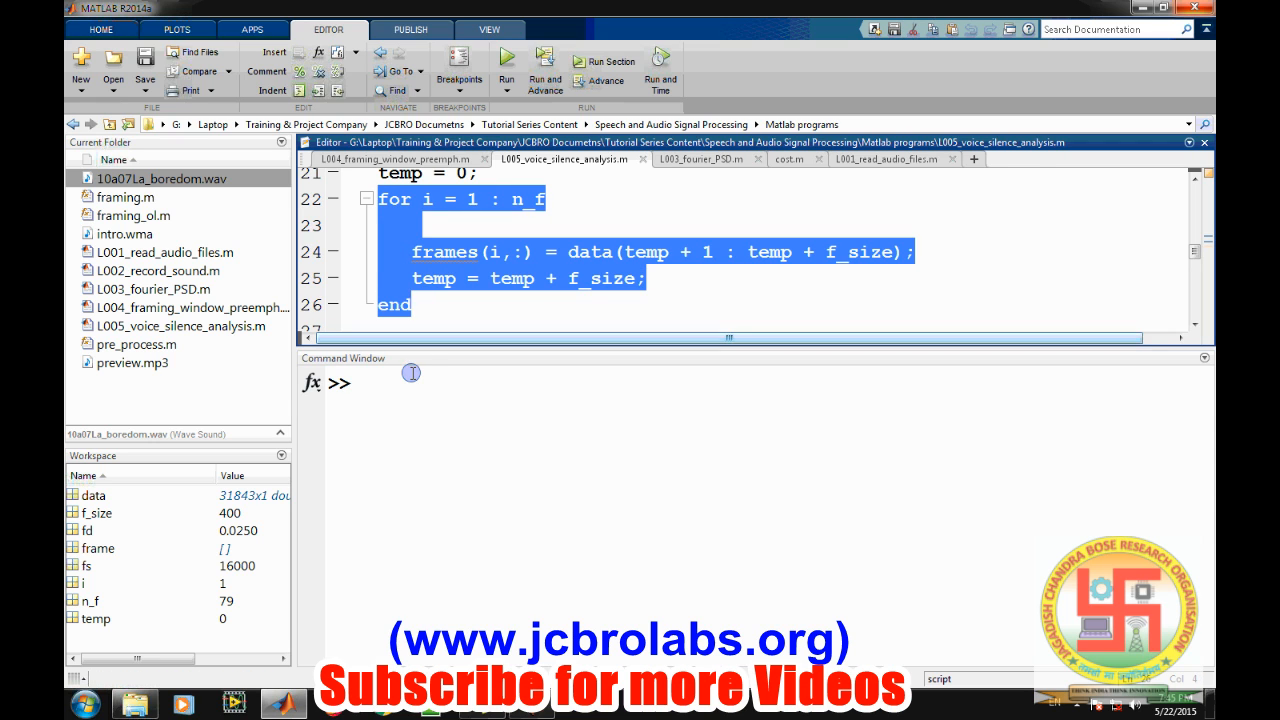
pyautogui.click(408, 373)
pyautogui.hotkey('ctrl', 'v')
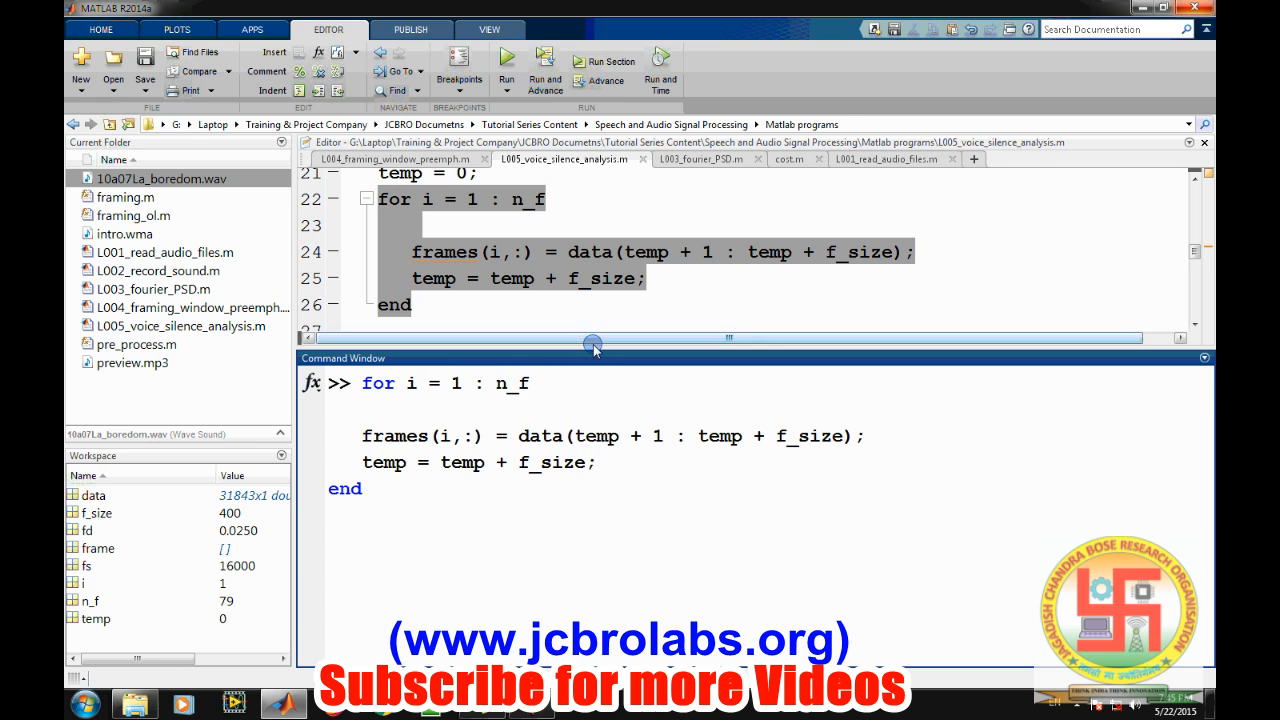
pyautogui.moveTo(592, 349); pyautogui.dragTo(590, 305)
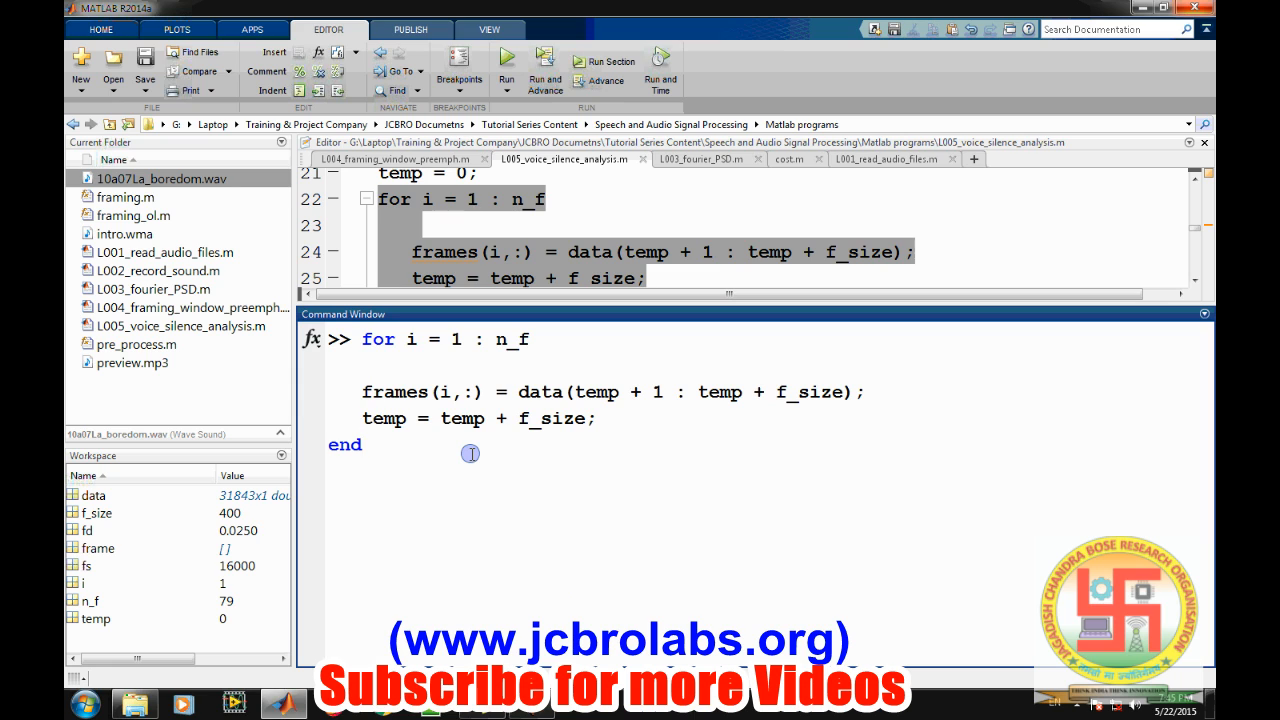
pyautogui.press('Return')
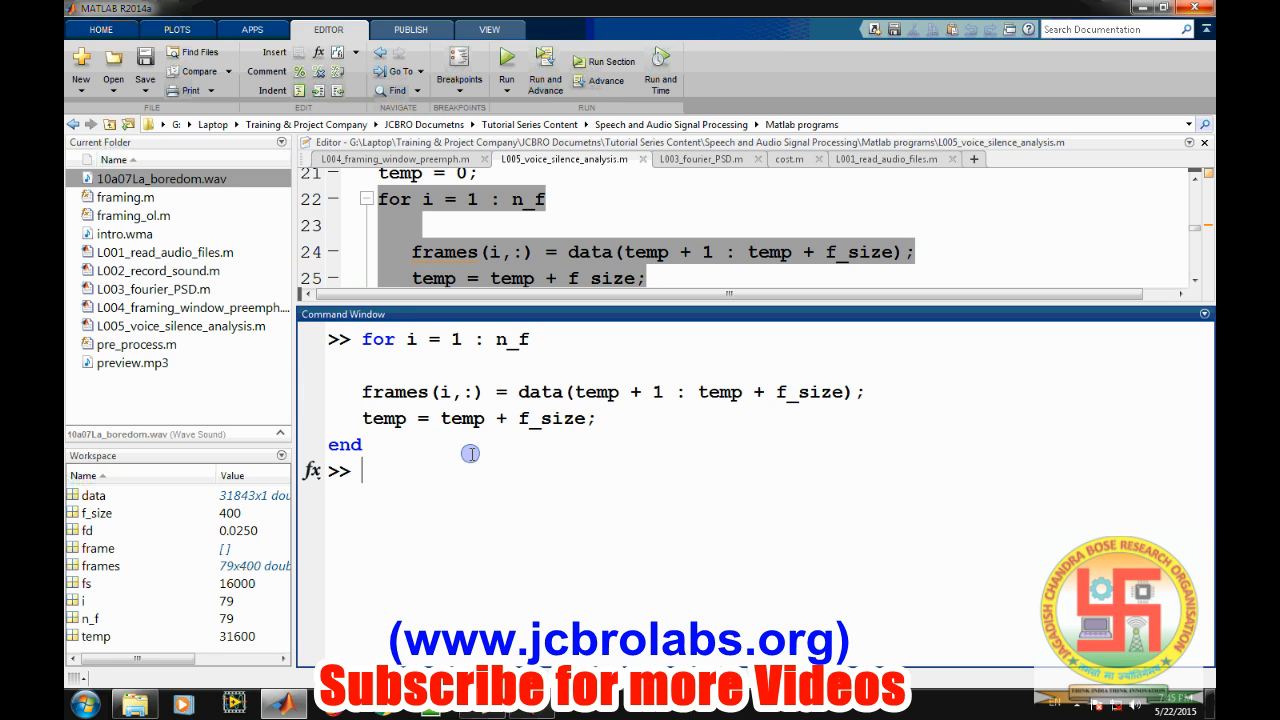
# View the 79x400 frames matrix in the Variables editor, enlarge it, then run clc
pyautogui.click(228, 566)
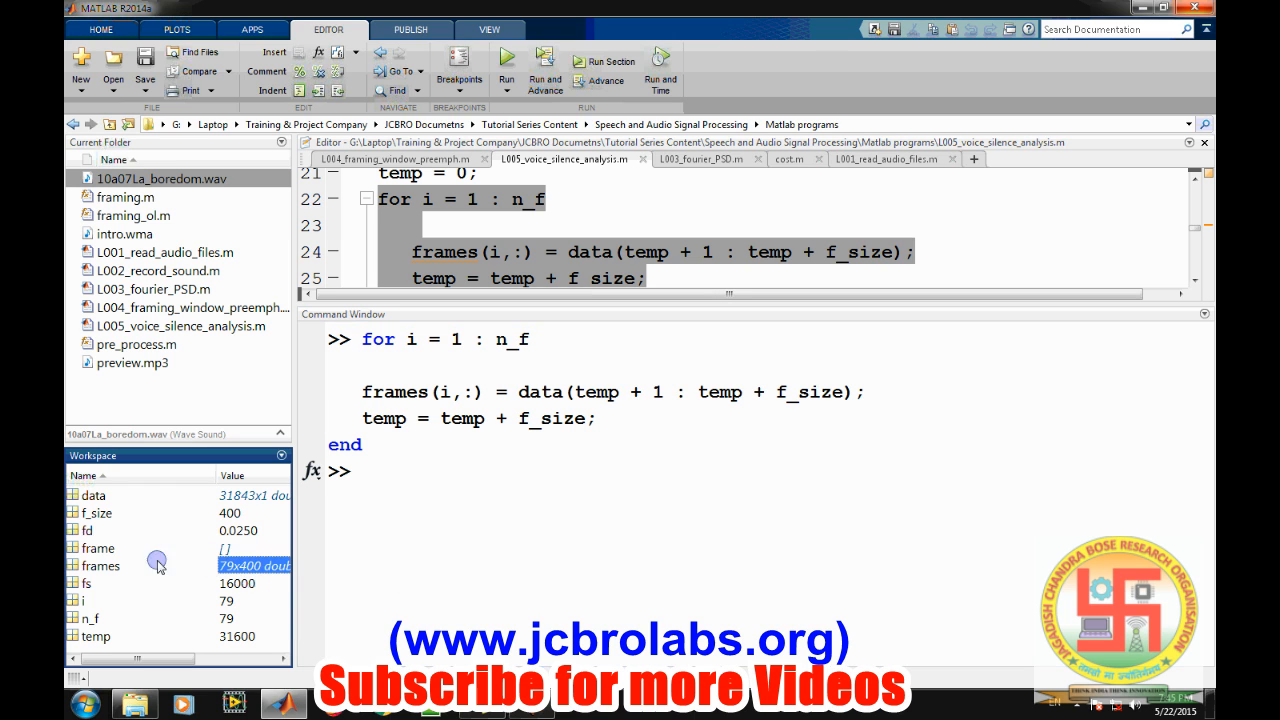
pyautogui.doubleClick(76, 568)
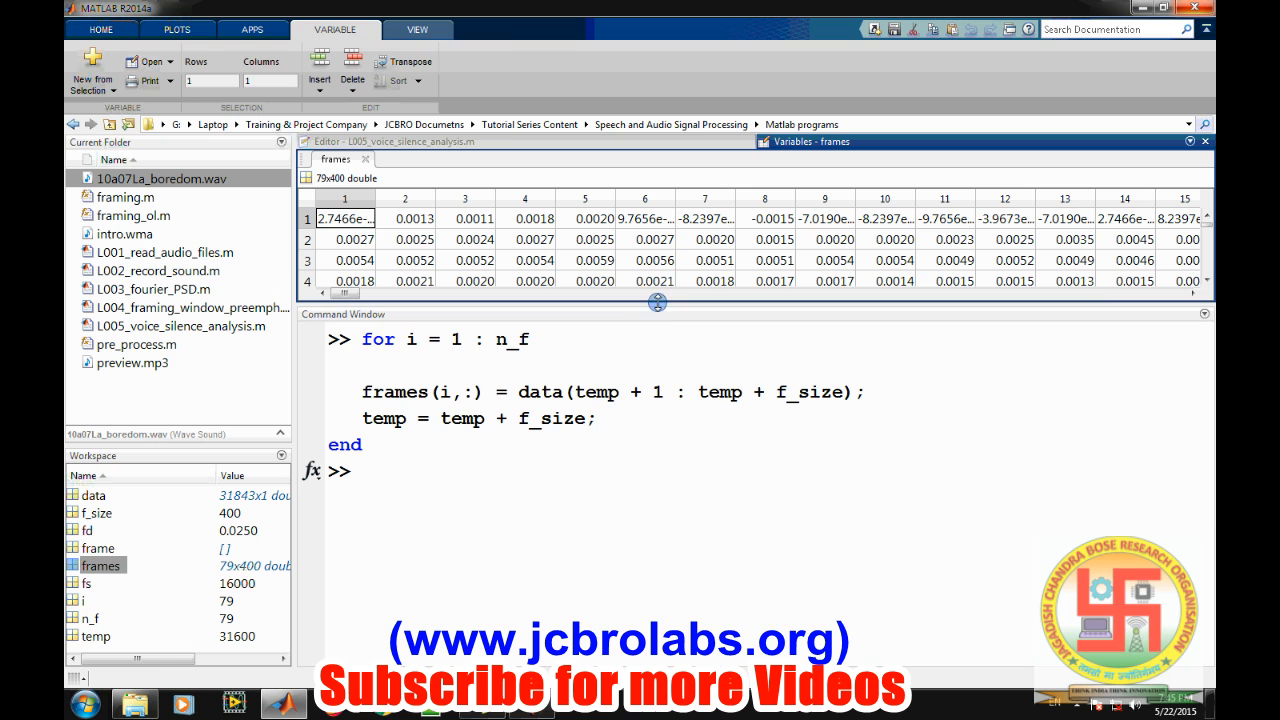
pyautogui.moveTo(661, 311); pyautogui.dragTo(662, 481)
pyautogui.click(366, 652)
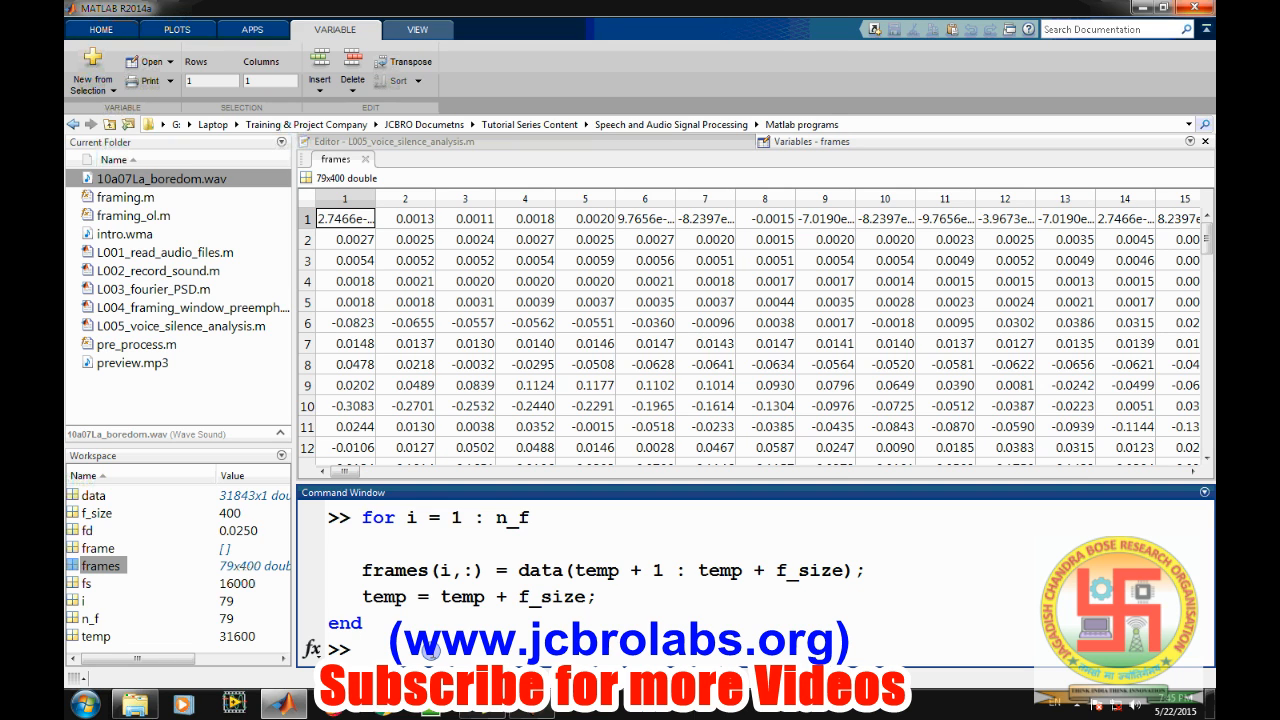
pyautogui.write('clc')
pyautogui.press('Return')
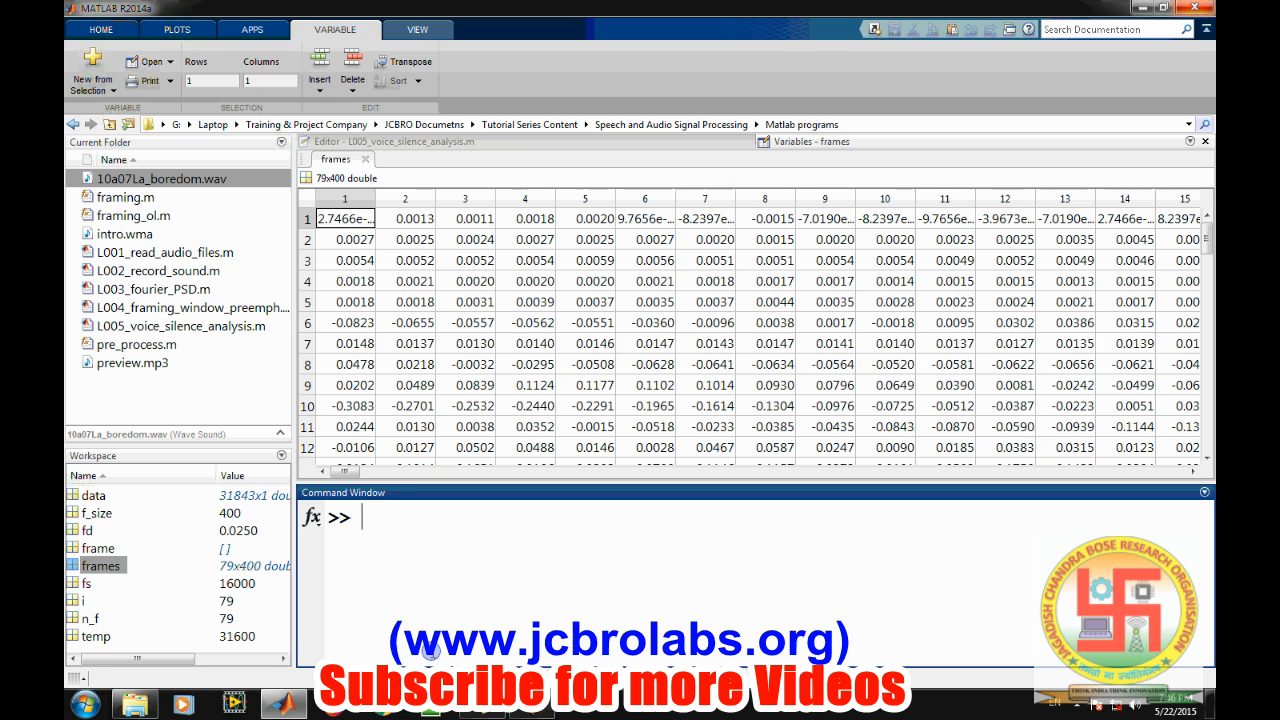
pyautogui.write('plot(')
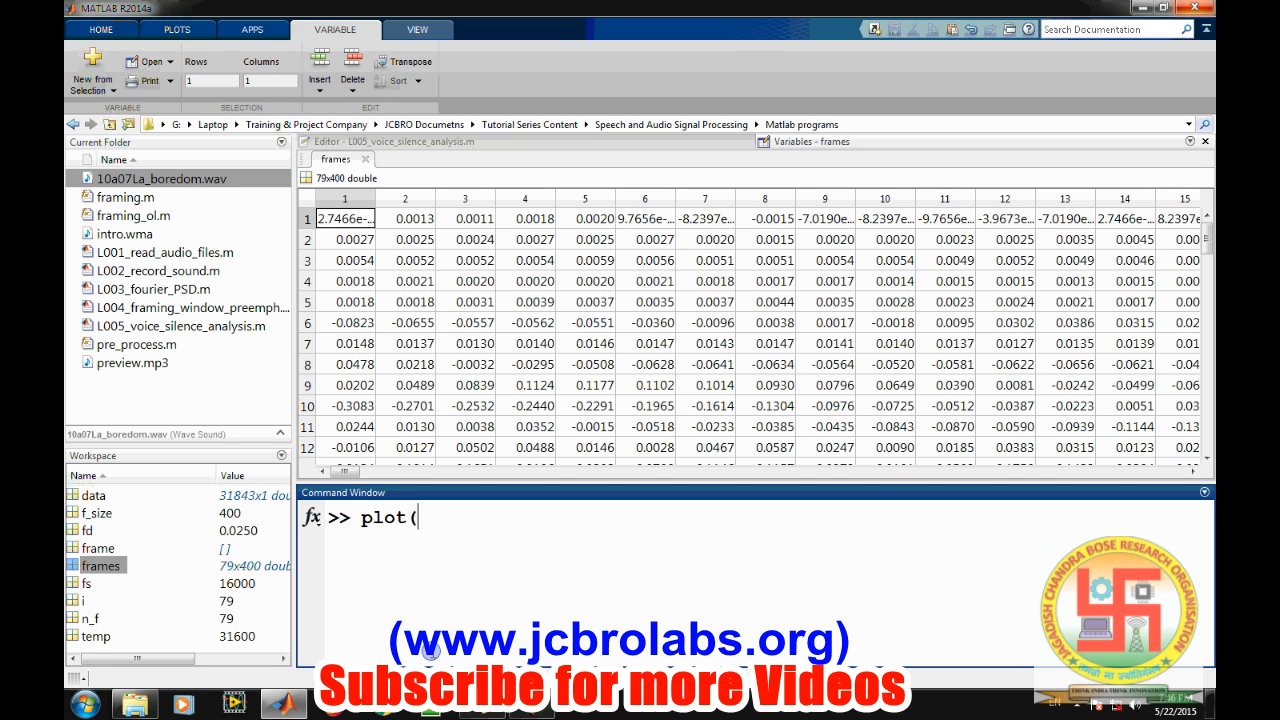
pyautogui.write('frames')
pyautogui.write('(1,:)')
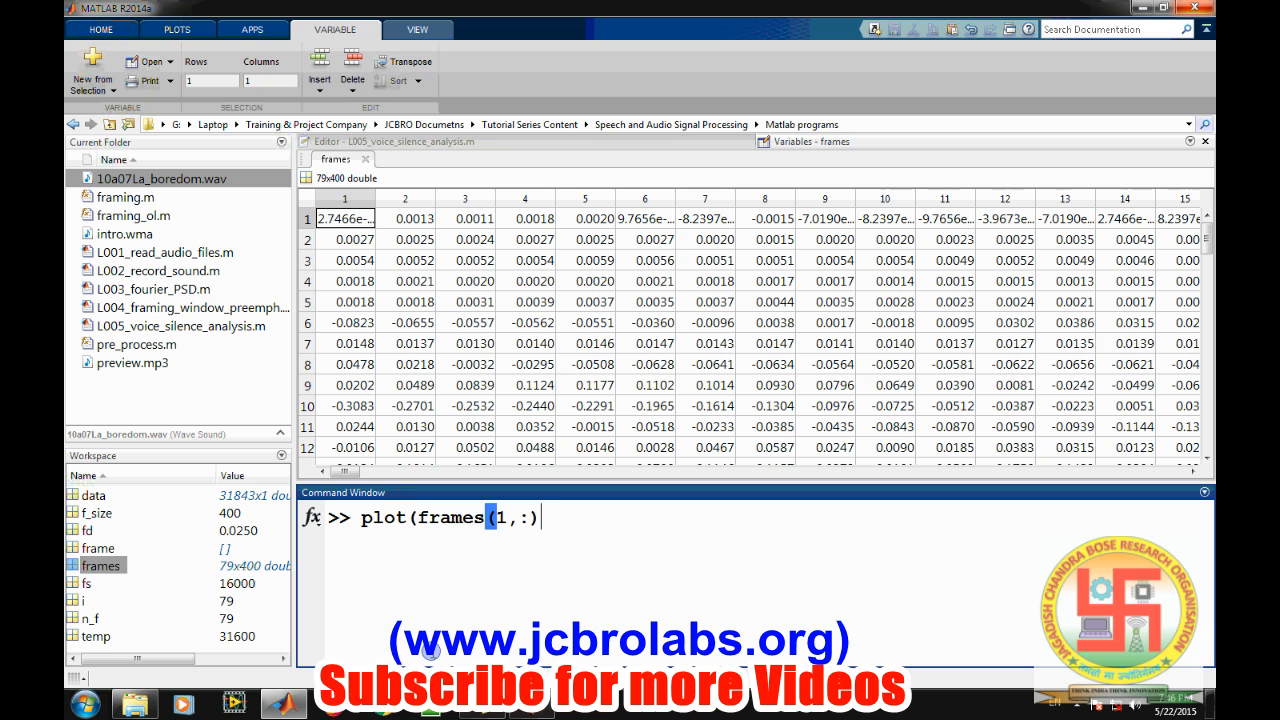
pyautogui.write(')')
# Run plot(frames(1,:)), close Figure 1, and recall the command for editing
pyautogui.press('Return')
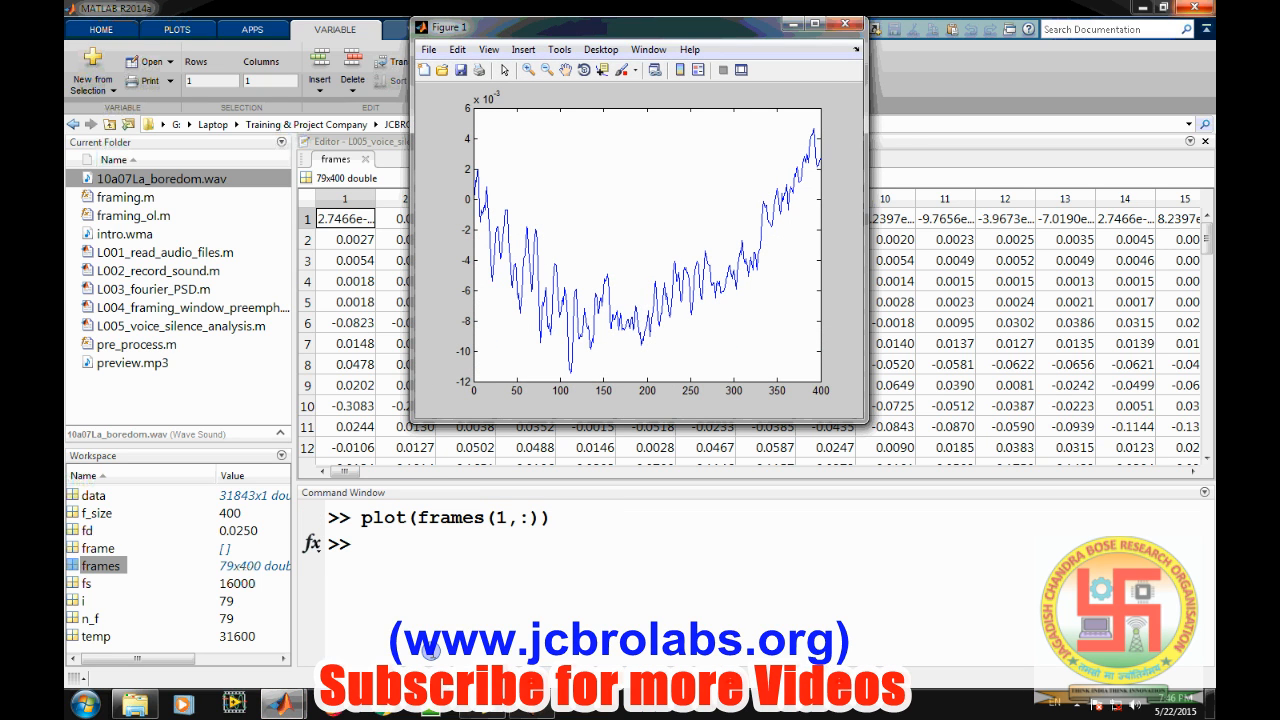
pyautogui.click(845, 22)
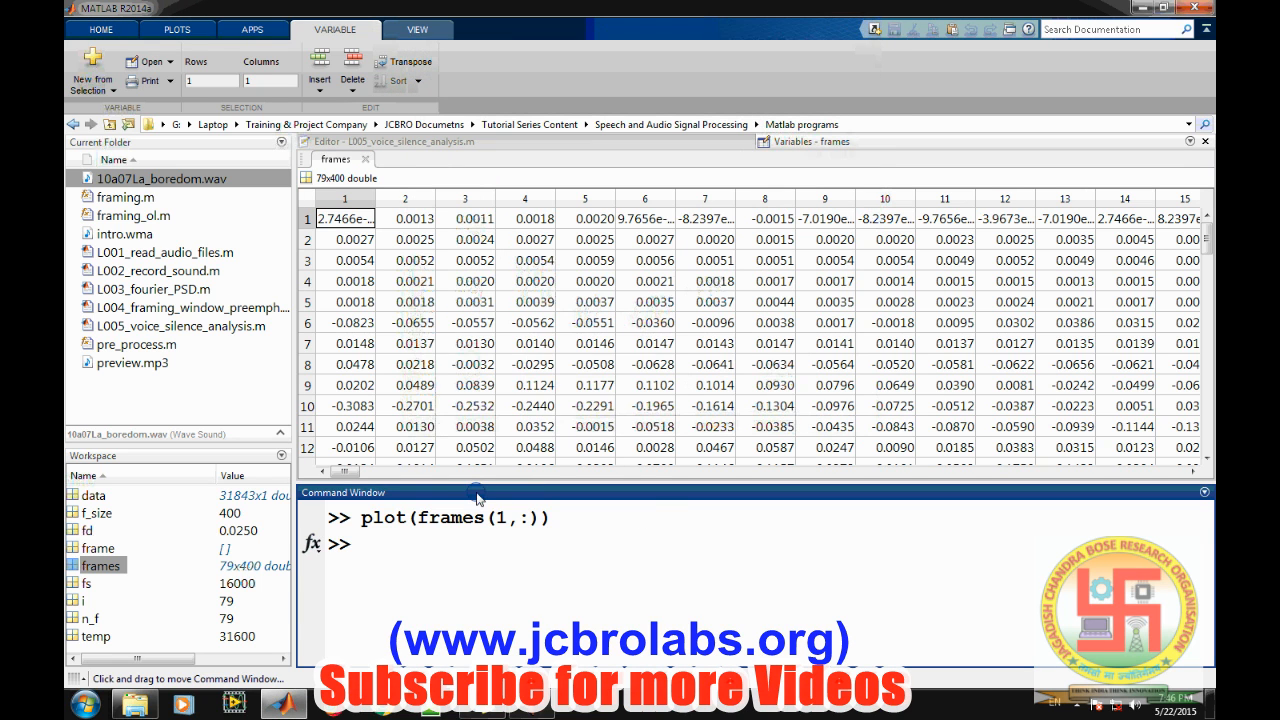
pyautogui.press('Up')
pyautogui.press('Left')
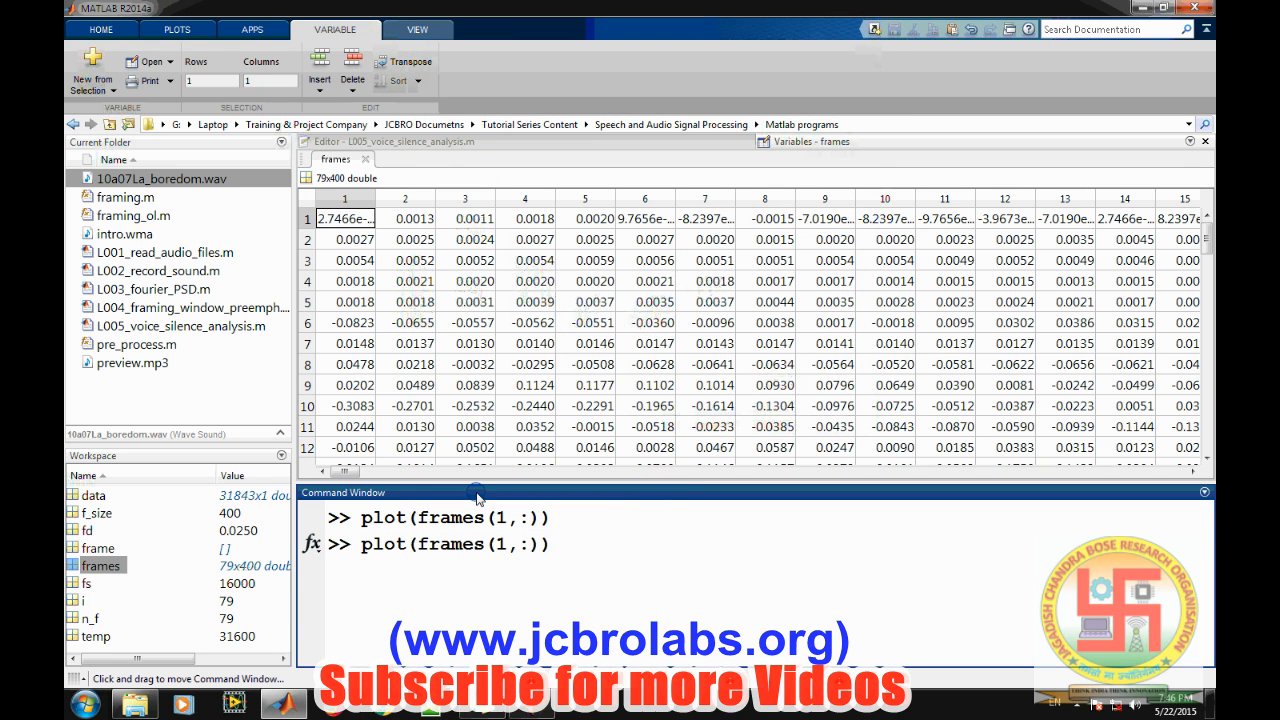
# Run plot(frames(15,:)) and maximize Figure 1, showing a periodic voiced waveform
pyautogui.press('BackSpace')
pyautogui.write('15')
pyautogui.press('Return')
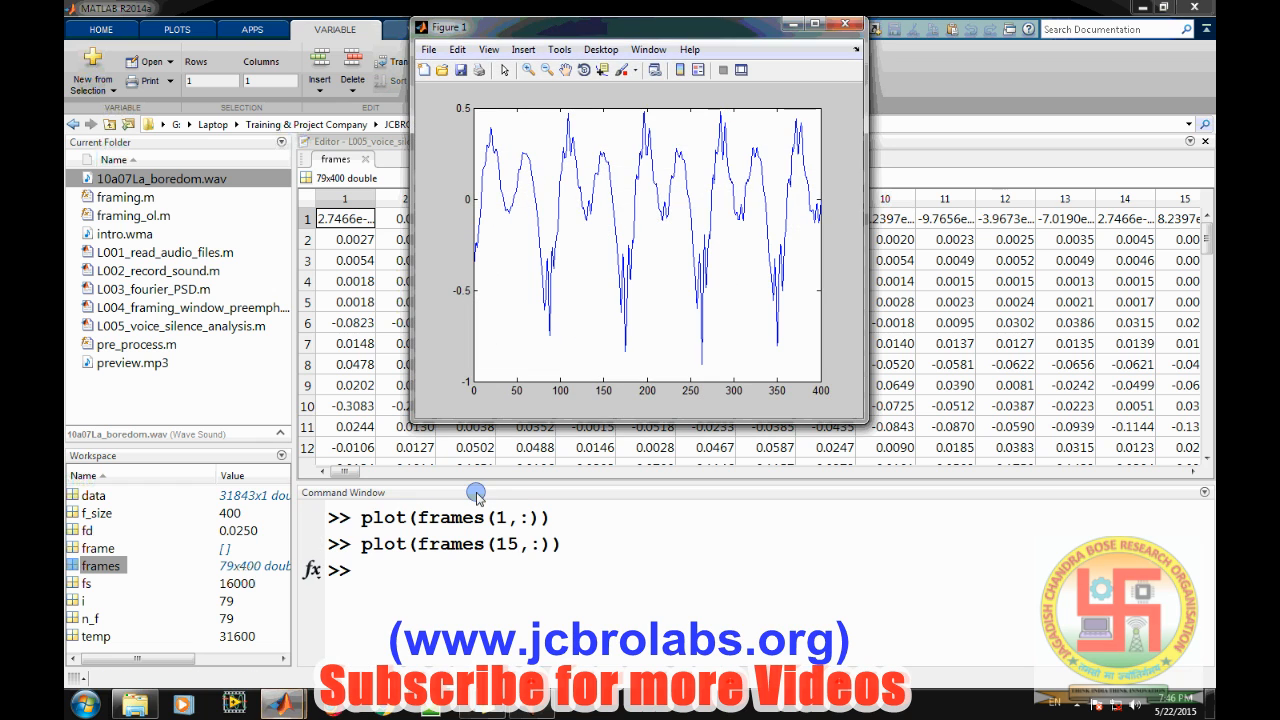
pyautogui.click(816, 25)
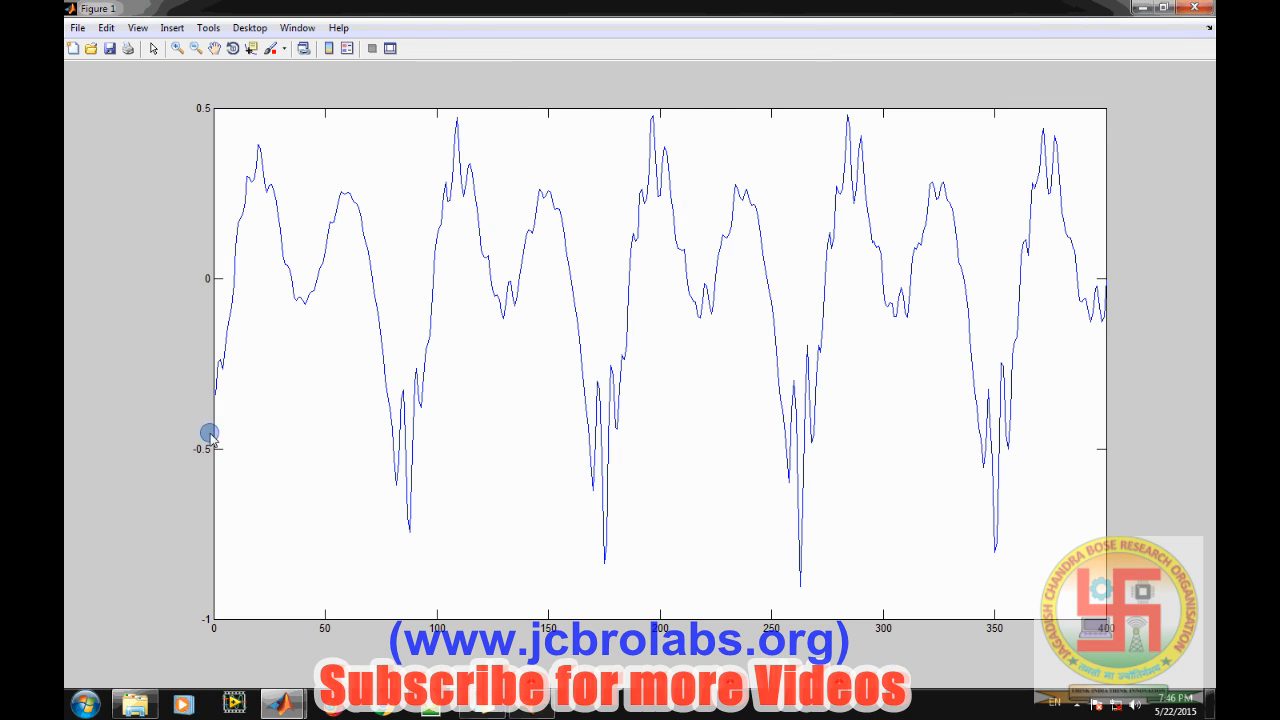